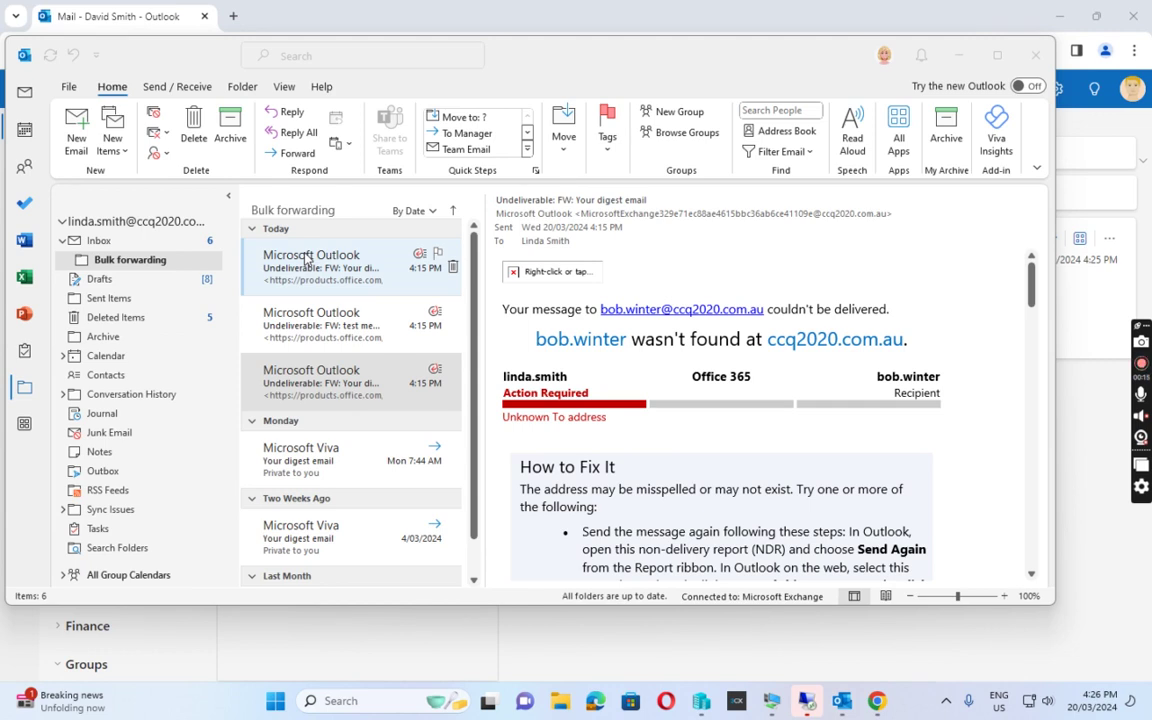
Select the first three undeliverable messages in Bulk forwarding and forward them together as attachments
{"action": "left_click", "coordinate": [307, 258]}
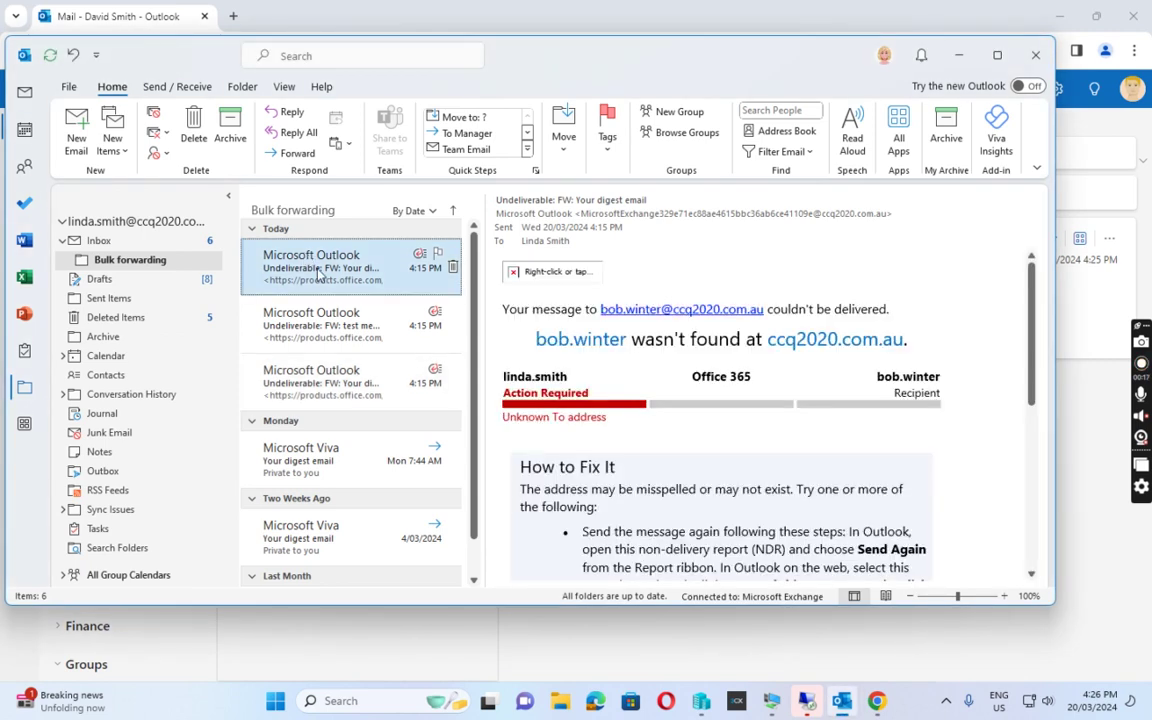
{"action": "left_click", "coordinate": [307, 385], "text": "shift"}
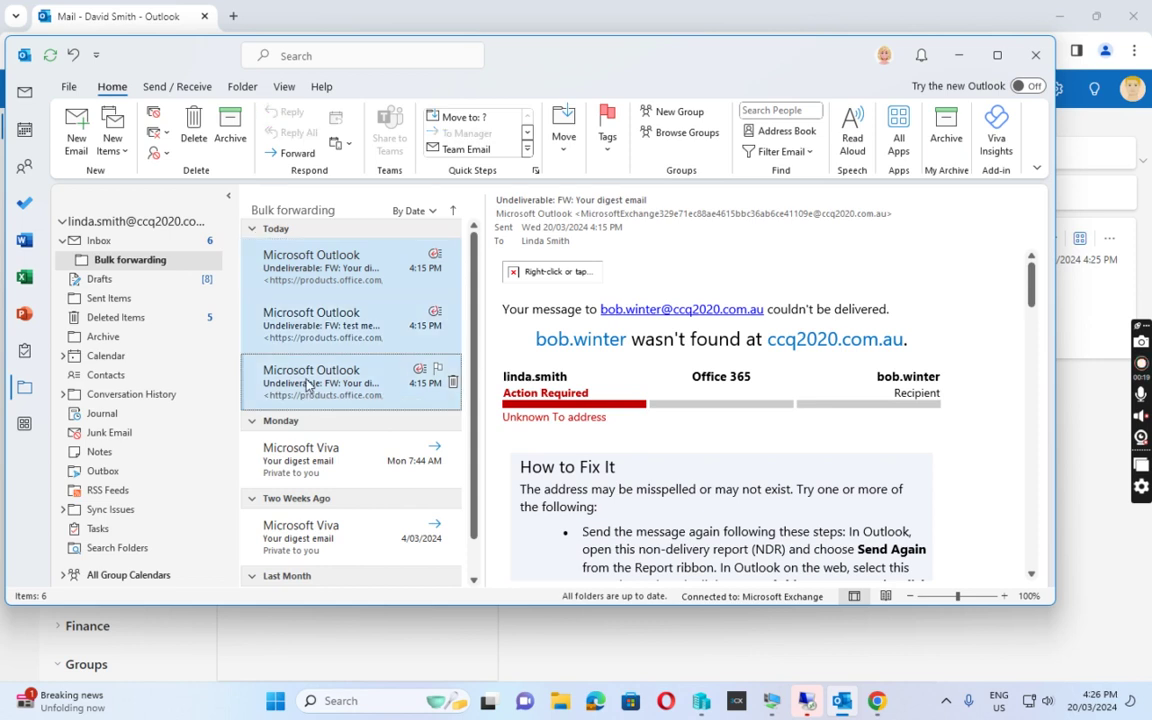
{"action": "left_click", "coordinate": [296, 152]}
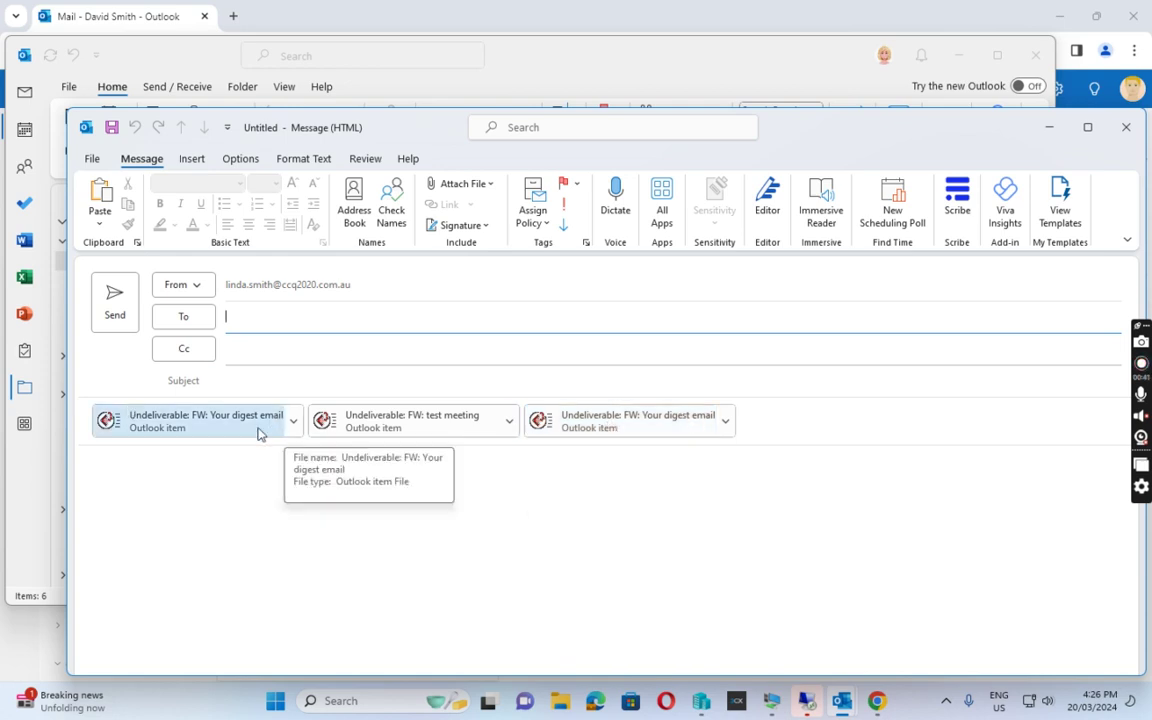
Discard the untitled forward draft without saving changes
{"action": "left_click", "coordinate": [1126, 133]}
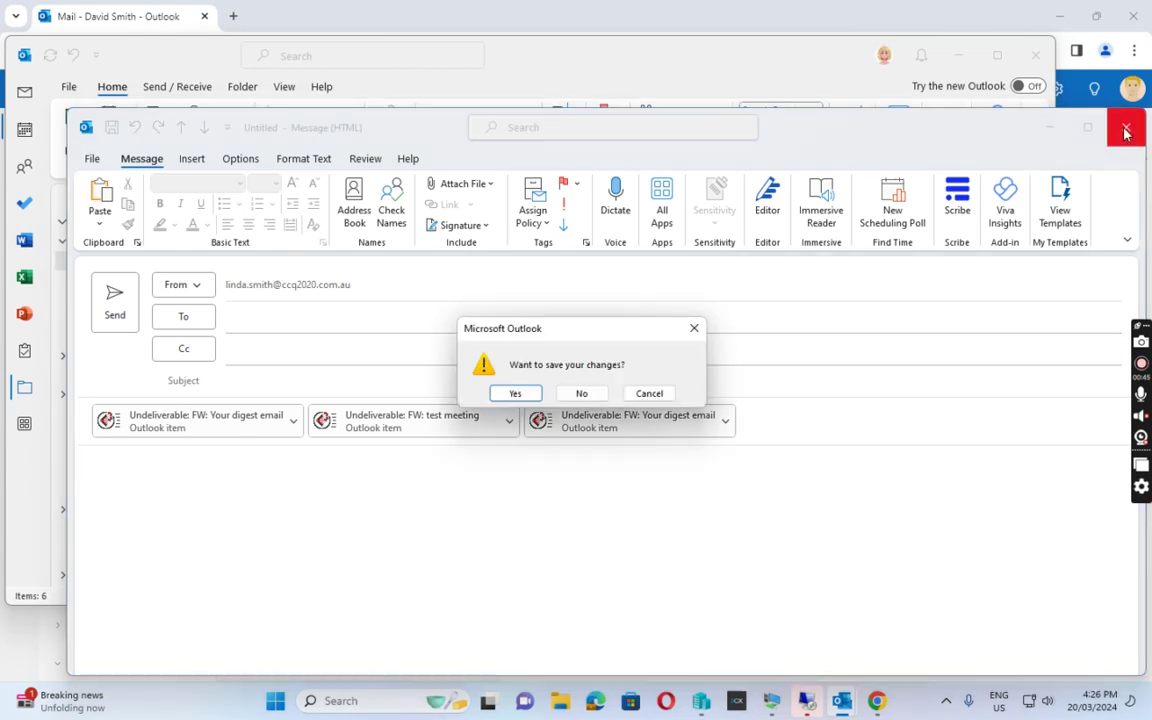
{"action": "left_click", "coordinate": [581, 393]}
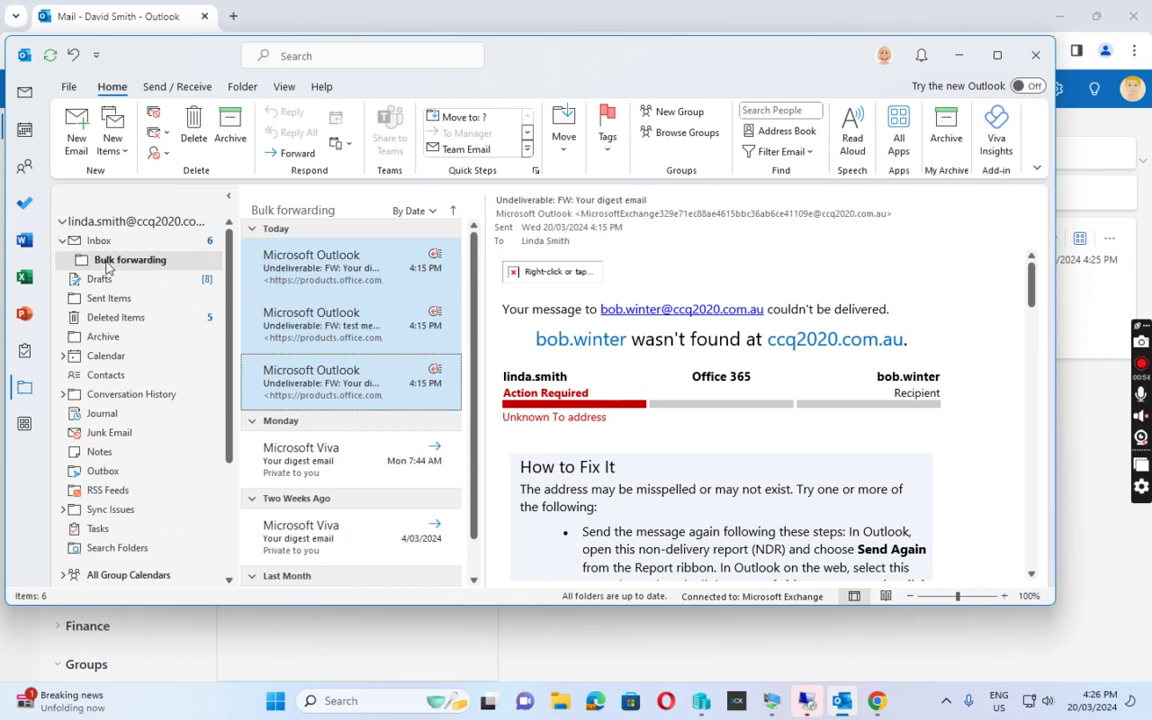
{"action": "mouse_move", "coordinate": [350, 325]}
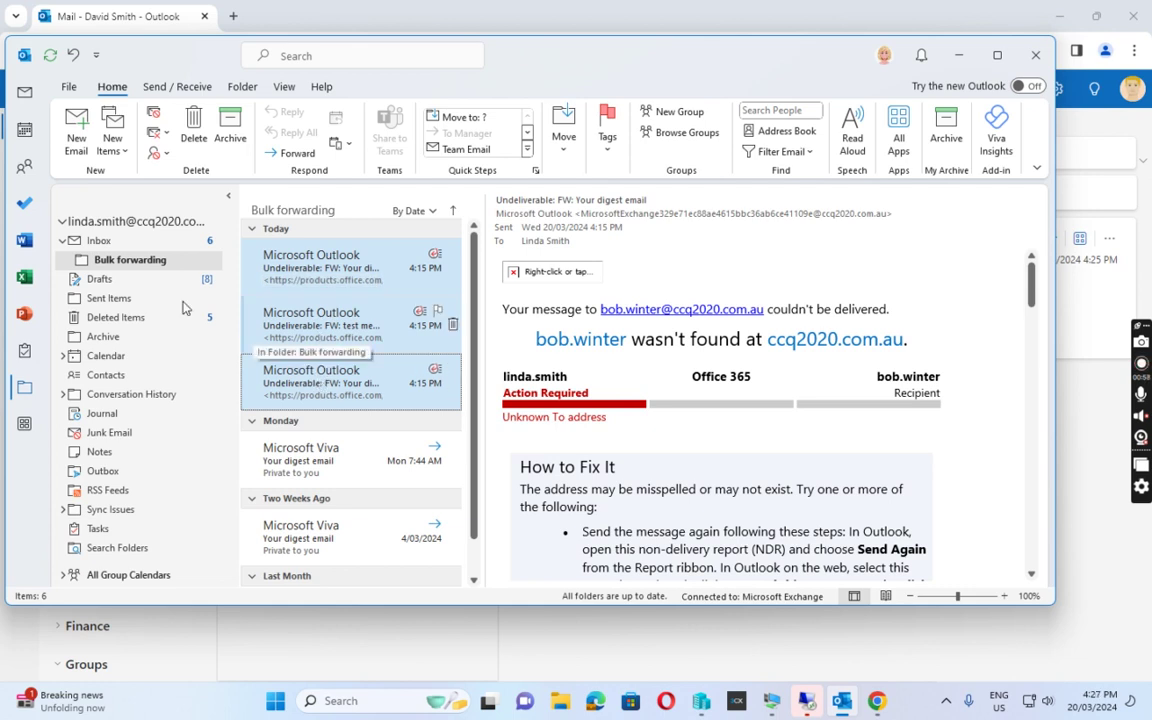
{"action": "left_click_drag", "start_coordinate": [322, 385], "coordinate": [148, 262]}
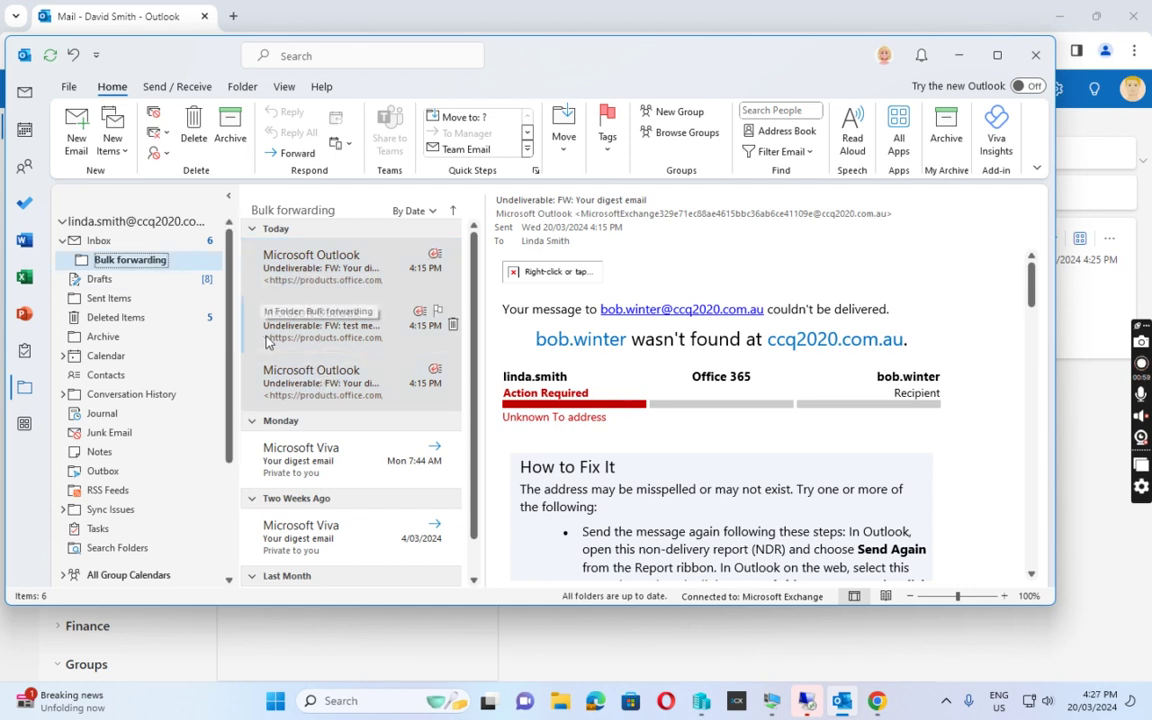
{"action": "left_click", "coordinate": [128, 245]}
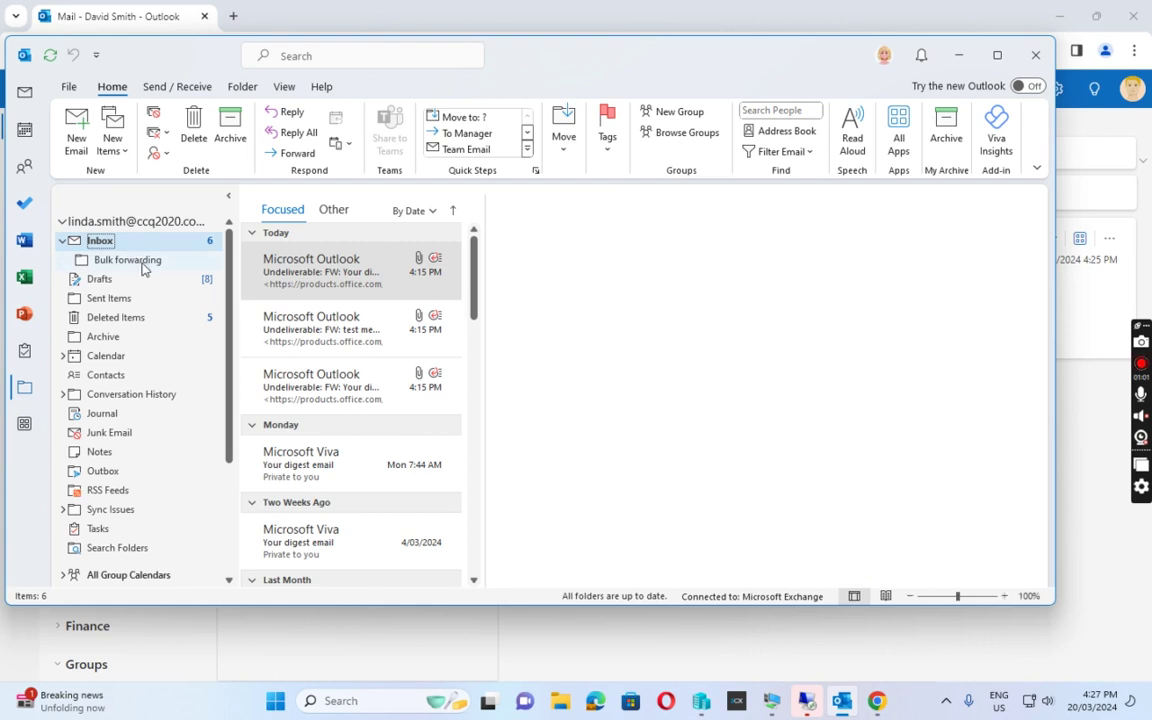
{"action": "left_click", "coordinate": [140, 260]}
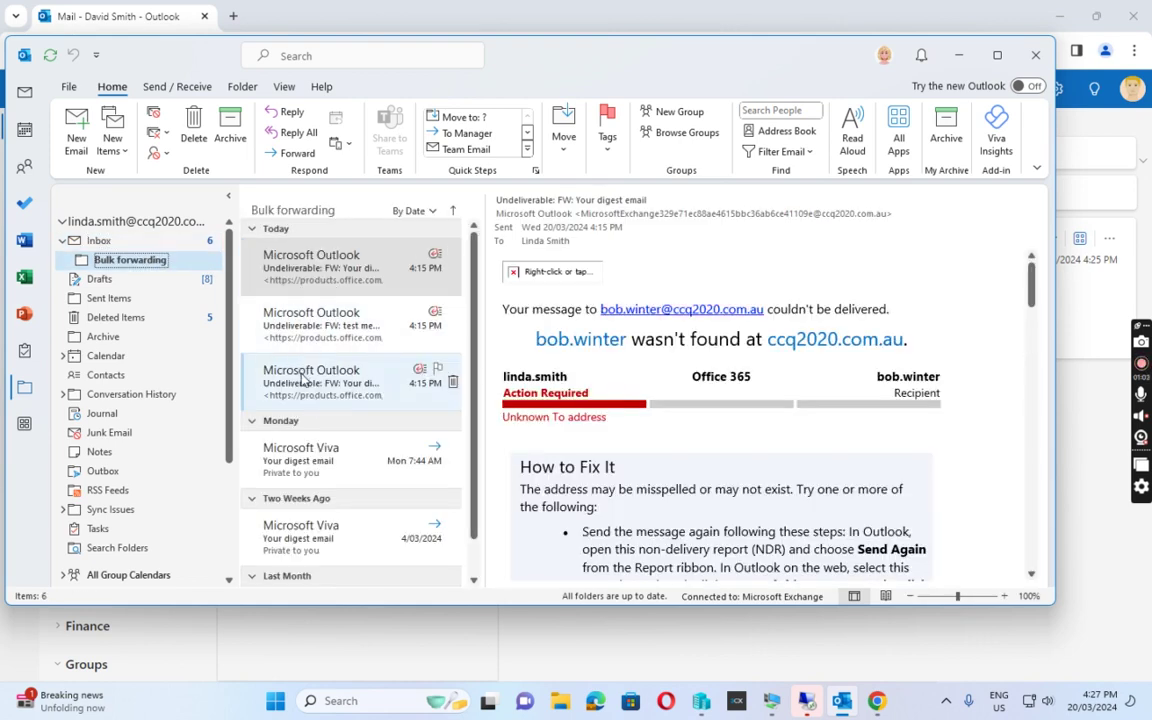
{"action": "left_click", "coordinate": [303, 380]}
{"action": "scroll", "coordinate": [312, 395], "scroll_direction": "down", "scroll_amount": 1}
{"action": "scroll", "coordinate": [312, 395], "scroll_direction": "up", "scroll_amount": 1}
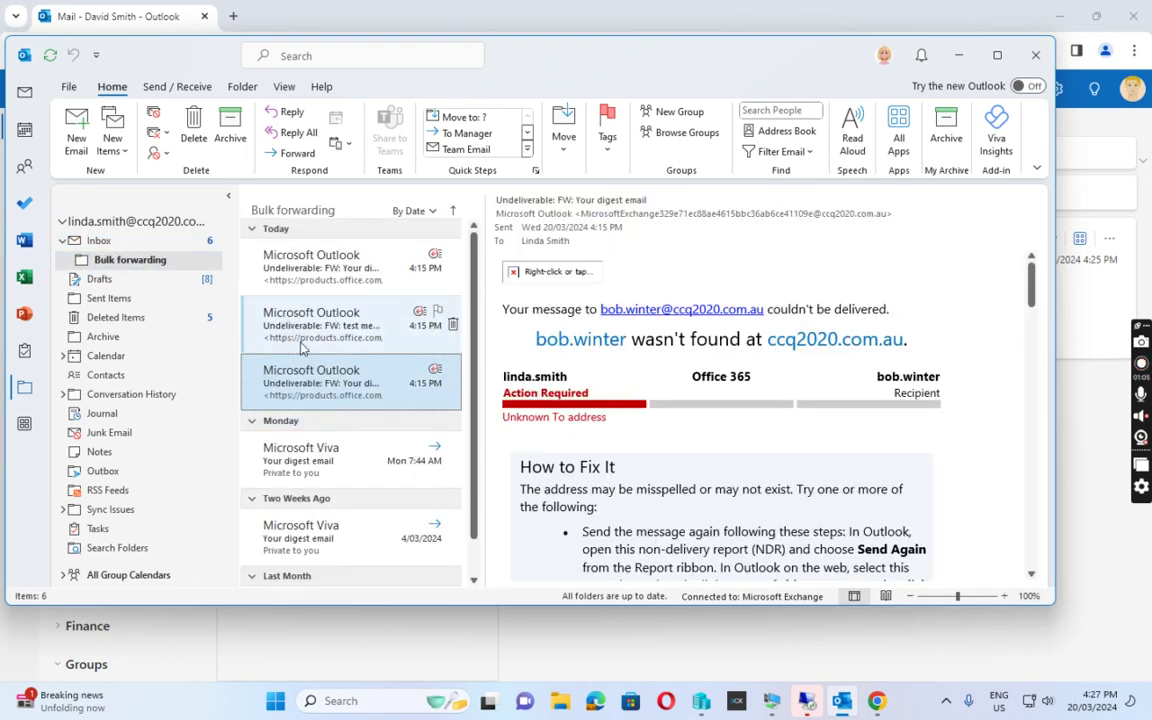
{"action": "scroll", "coordinate": [305, 385], "scroll_direction": "down", "scroll_amount": 1}
{"action": "scroll", "coordinate": [335, 425], "scroll_direction": "up", "scroll_amount": 1}
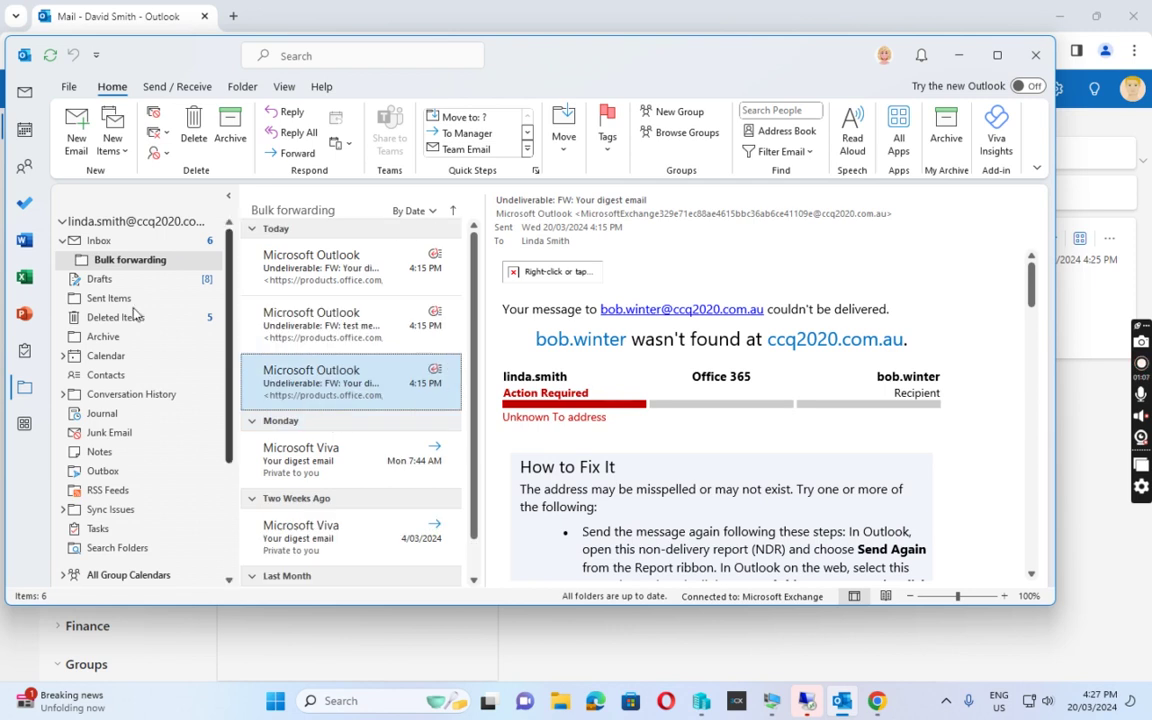
{"action": "left_click", "coordinate": [120, 262]}
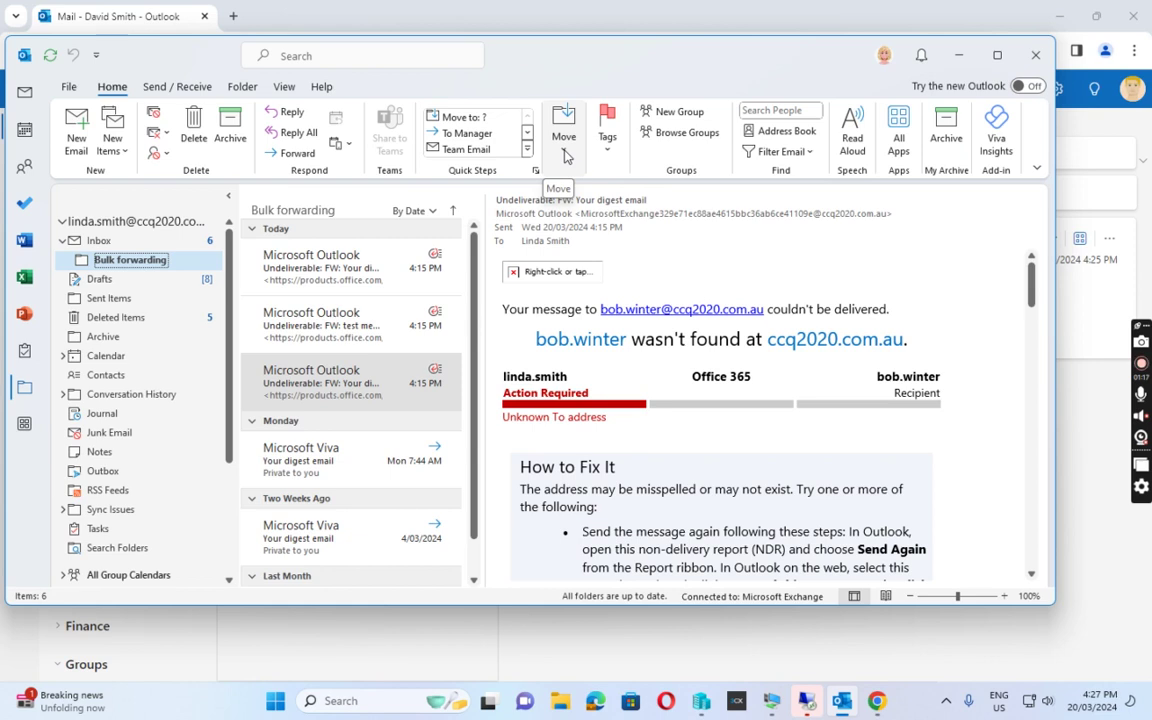
{"action": "left_click", "coordinate": [565, 152]}
Begin a new rule from the selected message, then cancel it
{"action": "left_click", "coordinate": [600, 215]}
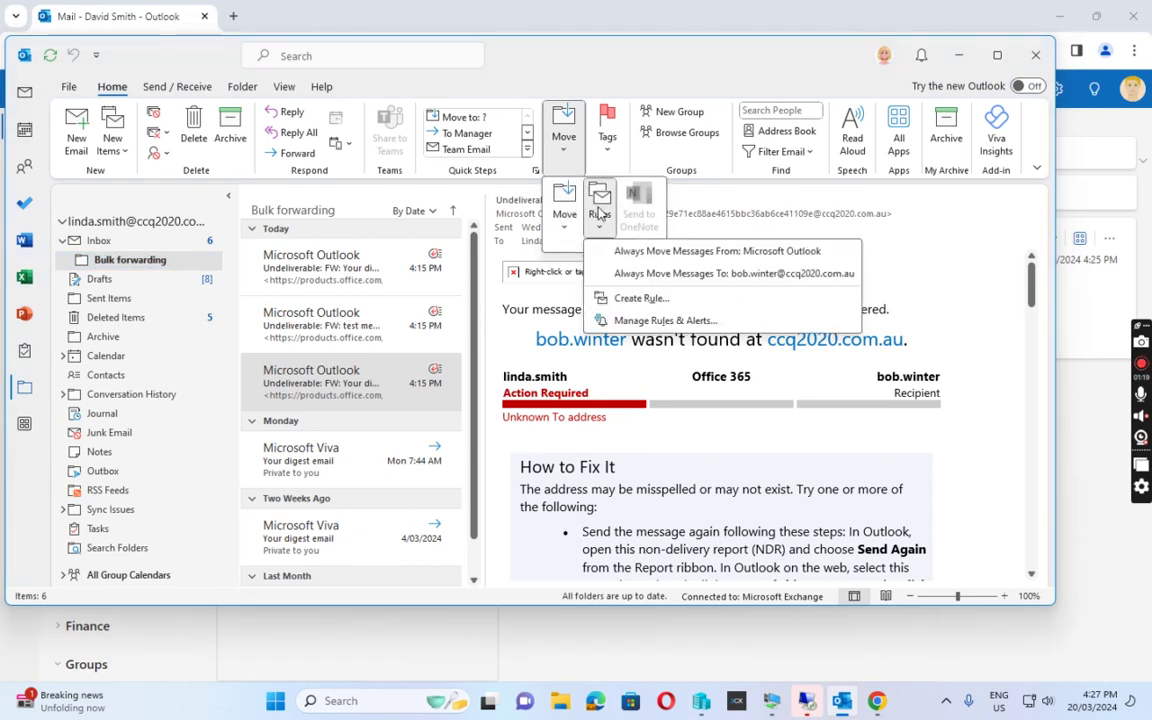
{"action": "left_click", "coordinate": [640, 298]}
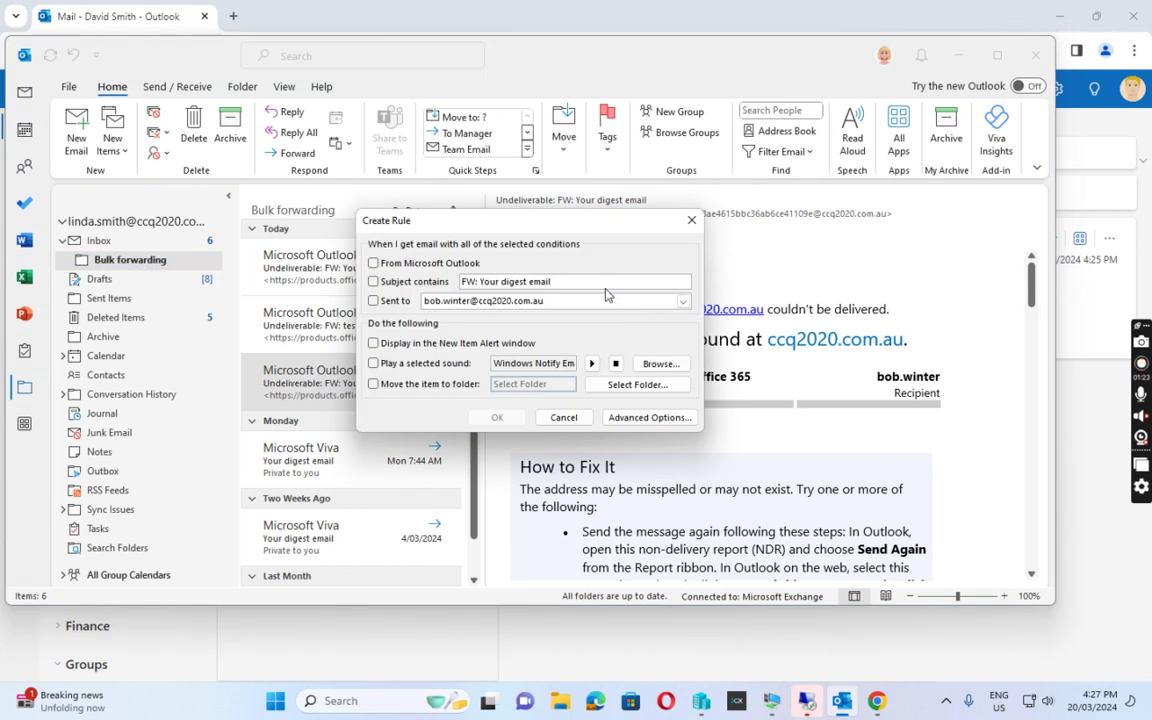
{"action": "left_click", "coordinate": [565, 418]}
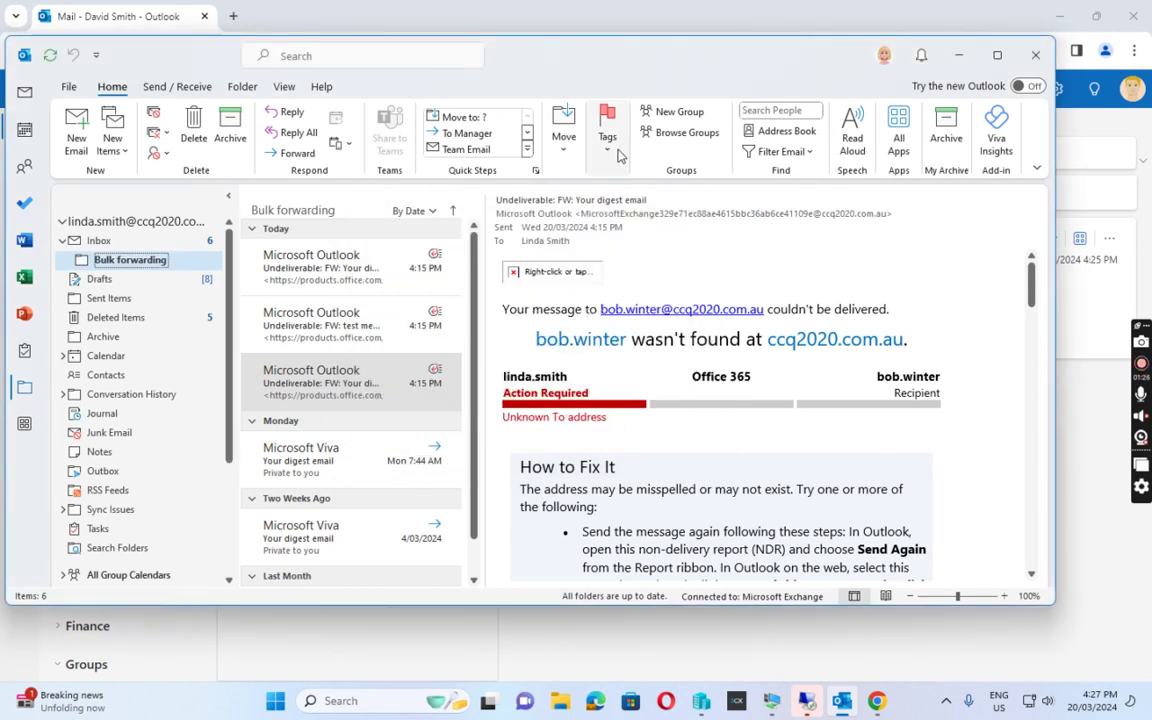
Delete the existing forwarding rule in Manage Rules & Alerts so no rules remain
{"action": "left_click", "coordinate": [565, 150]}
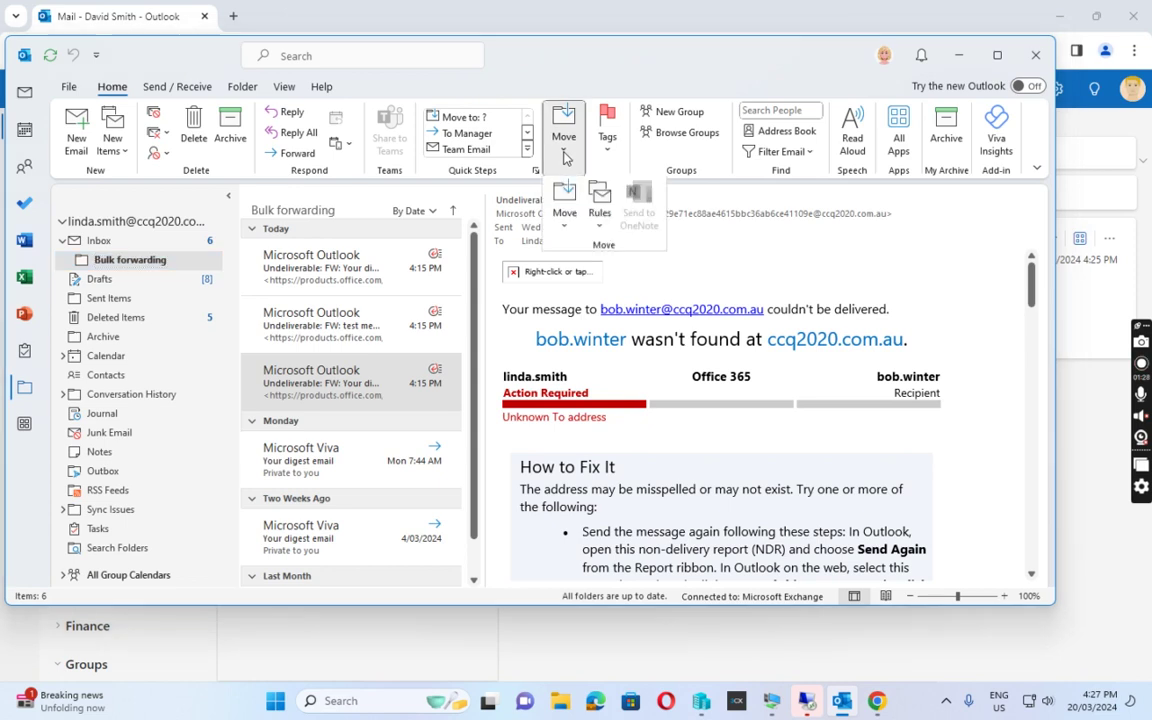
{"action": "left_click", "coordinate": [599, 219]}
{"action": "left_click", "coordinate": [580, 292]}
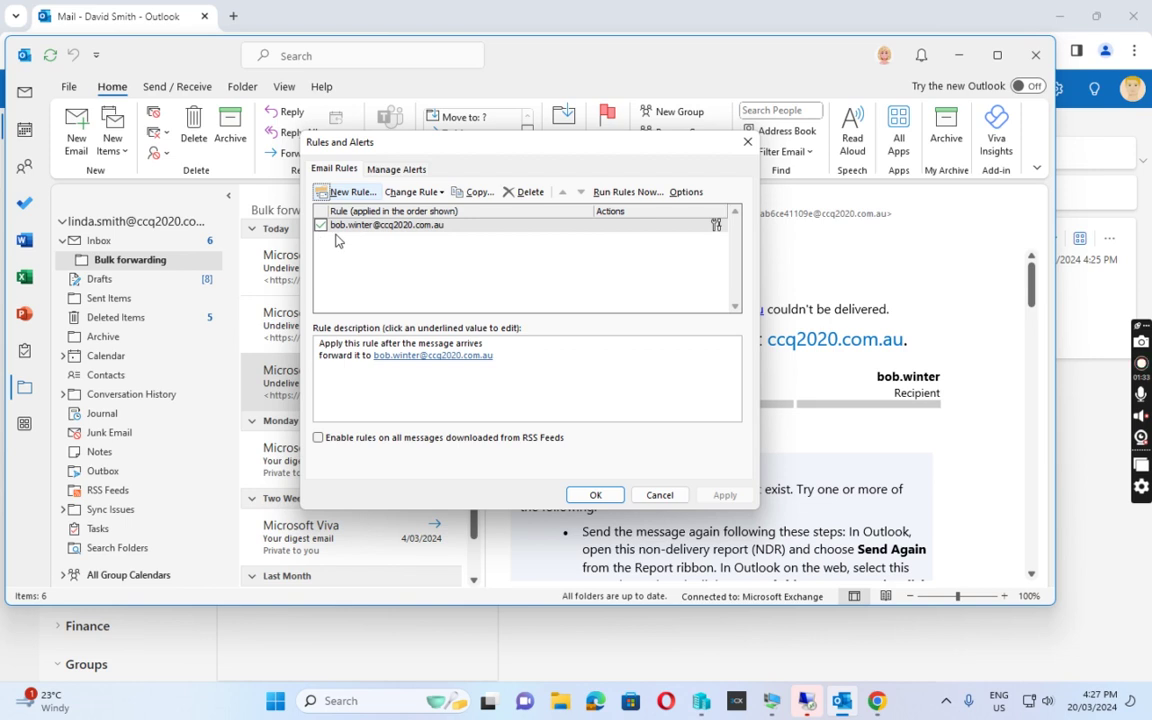
{"action": "left_click", "coordinate": [528, 192]}
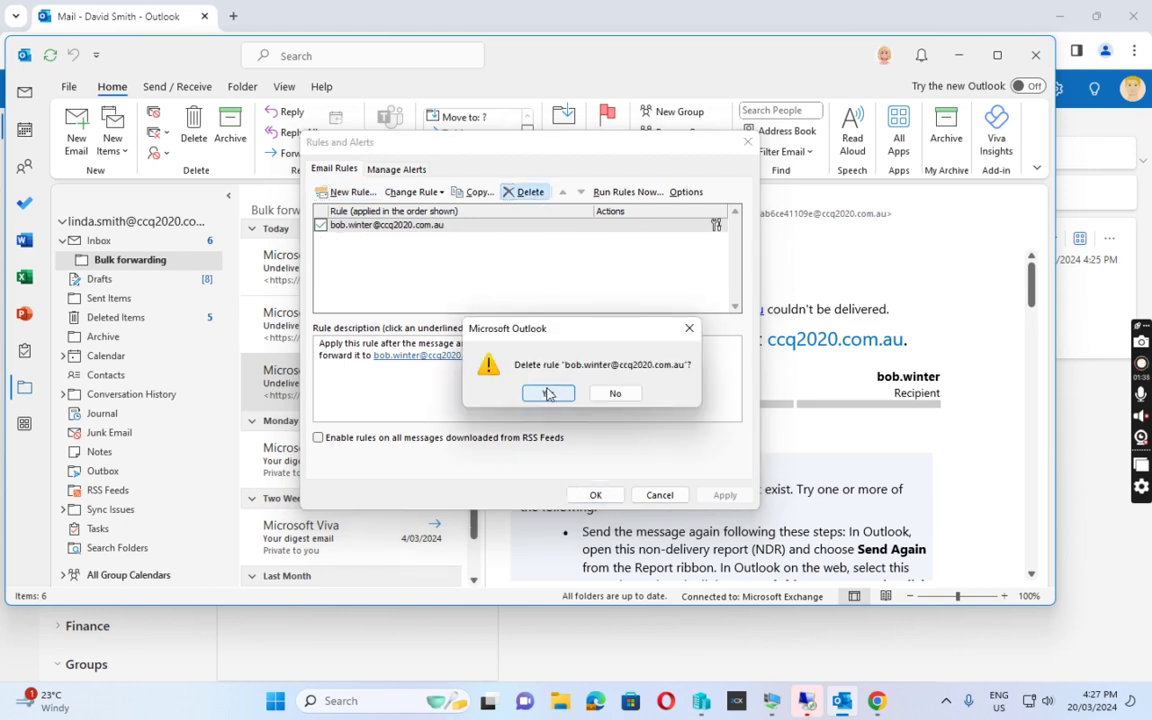
{"action": "left_click", "coordinate": [548, 393]}
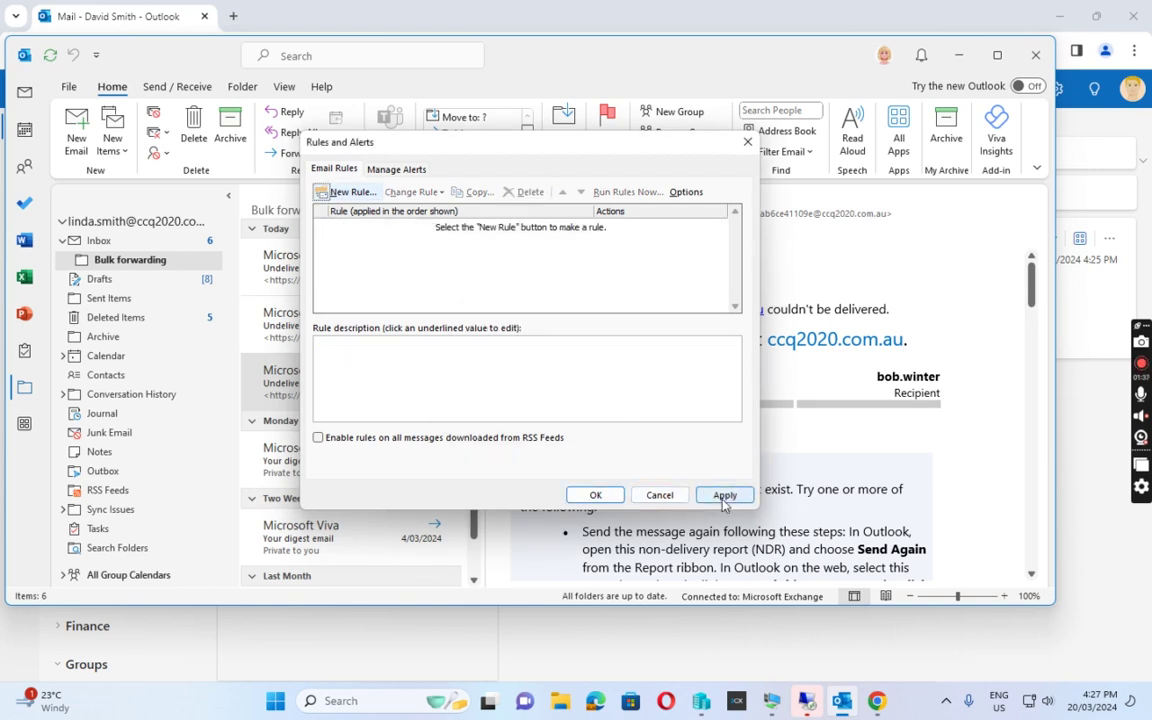
{"action": "left_click", "coordinate": [595, 495]}
{"action": "left_click", "coordinate": [563, 135]}
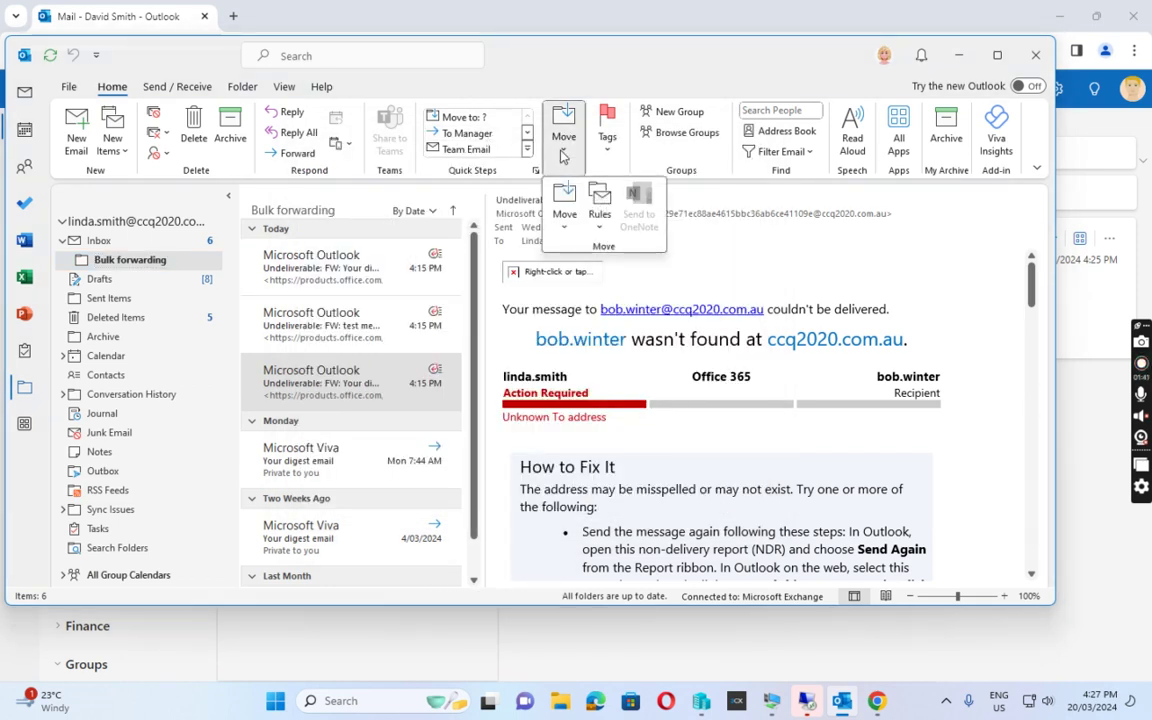
Start an advanced rule with no conditions, confirming it applies to every message
{"action": "left_click", "coordinate": [603, 214]}
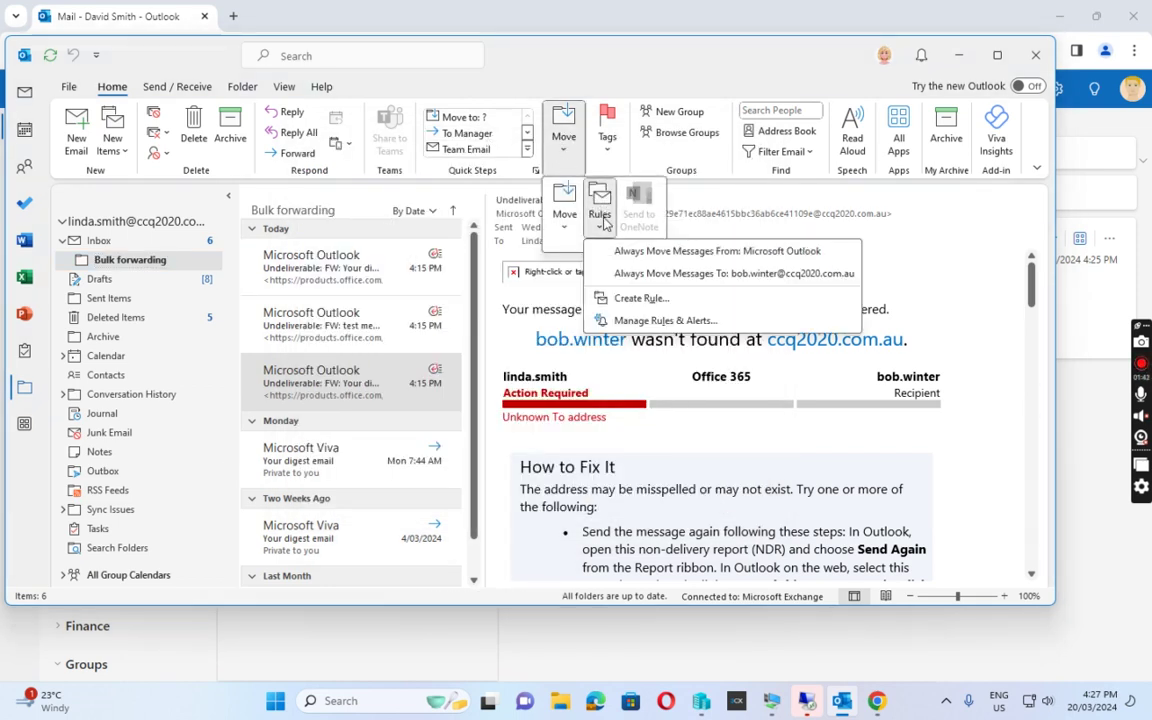
{"action": "left_click", "coordinate": [634, 299]}
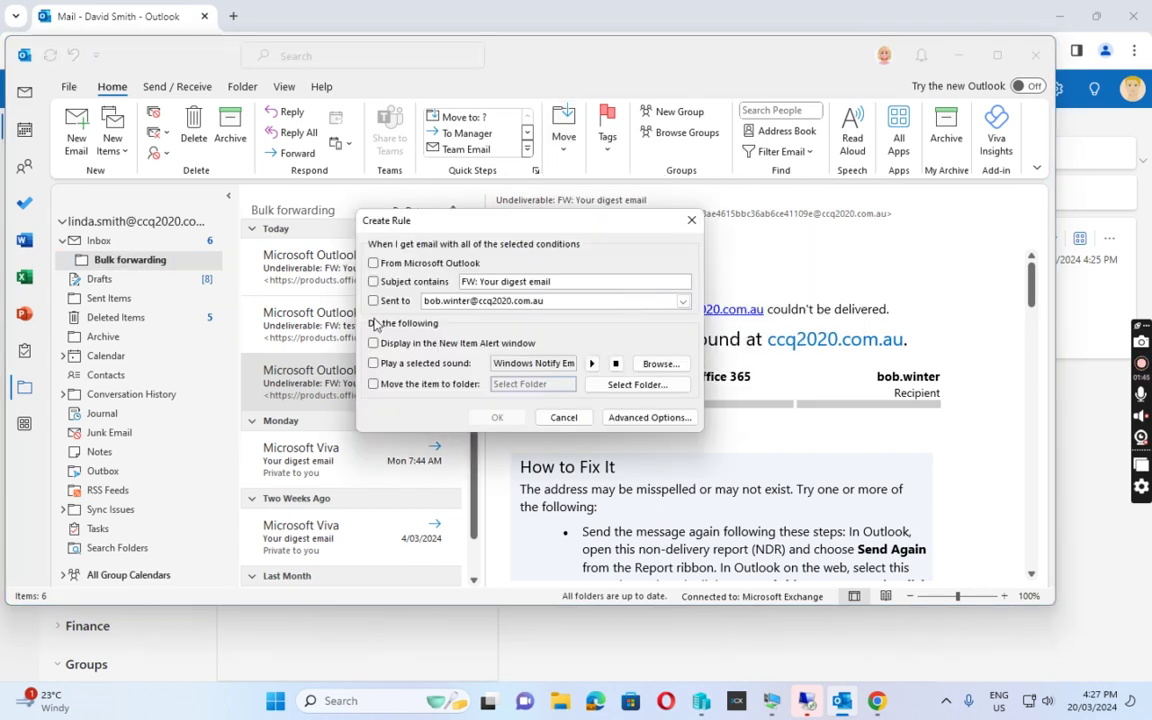
{"action": "left_click", "coordinate": [650, 418]}
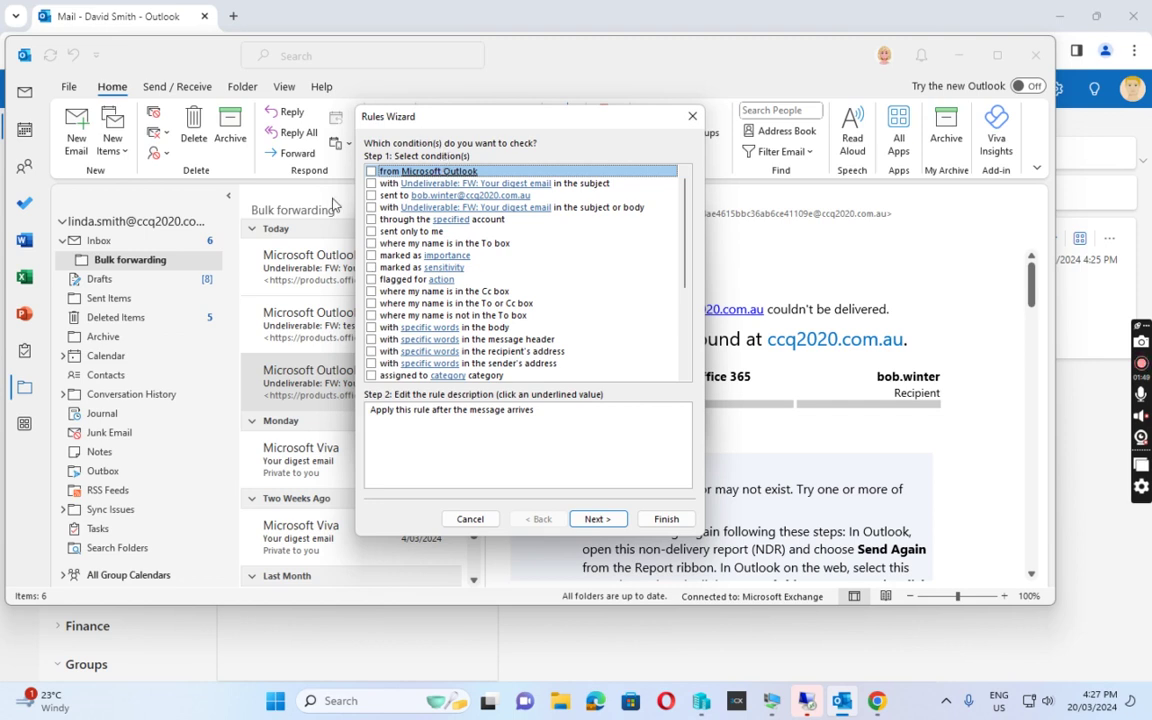
{"action": "left_click", "coordinate": [605, 524]}
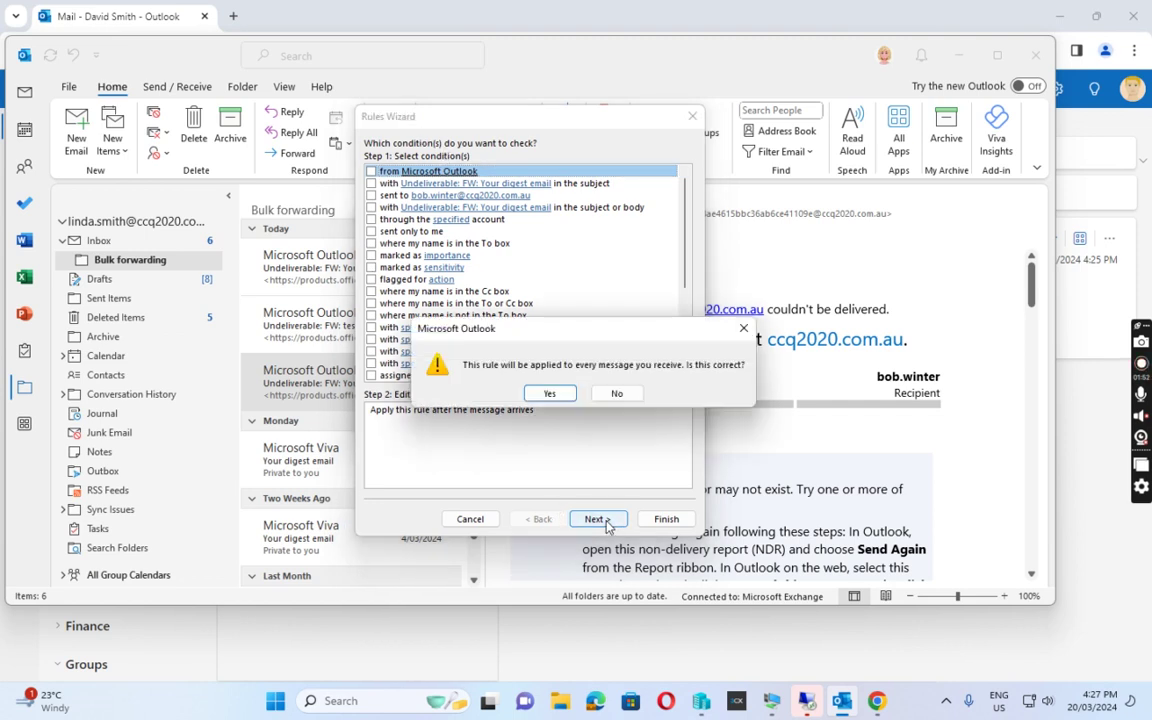
{"action": "left_click", "coordinate": [548, 395]}
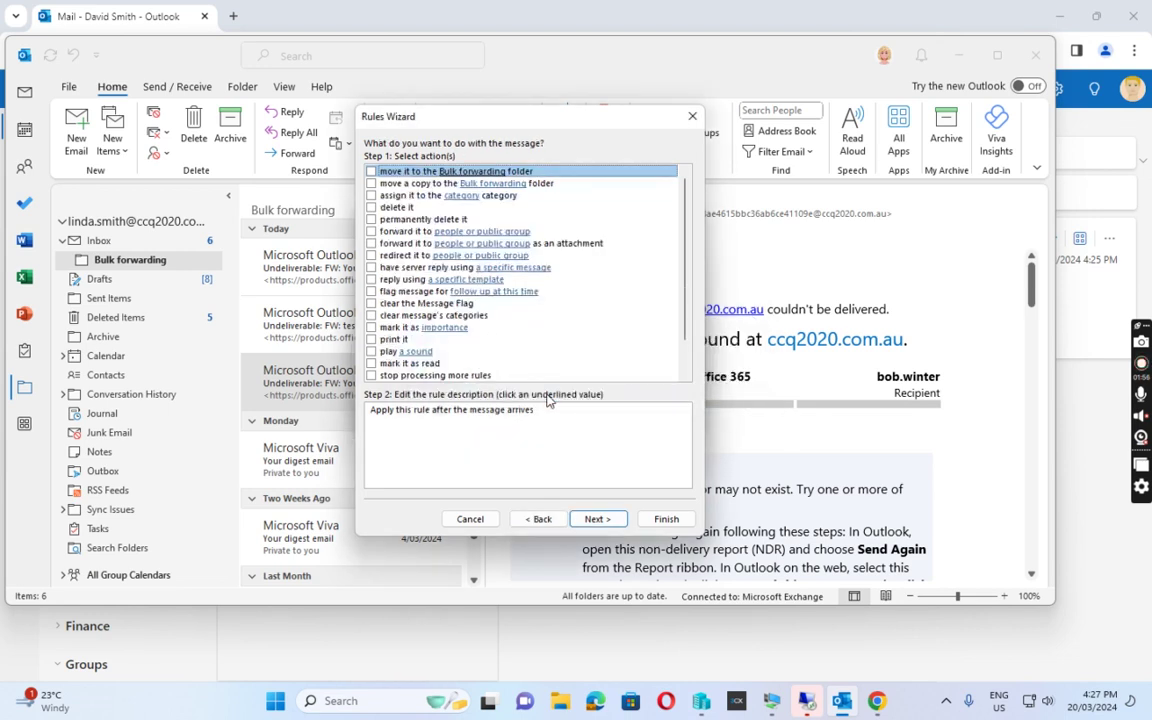
Add the 'forward it to people or public group' action and open its address list
{"action": "left_click", "coordinate": [372, 232]}
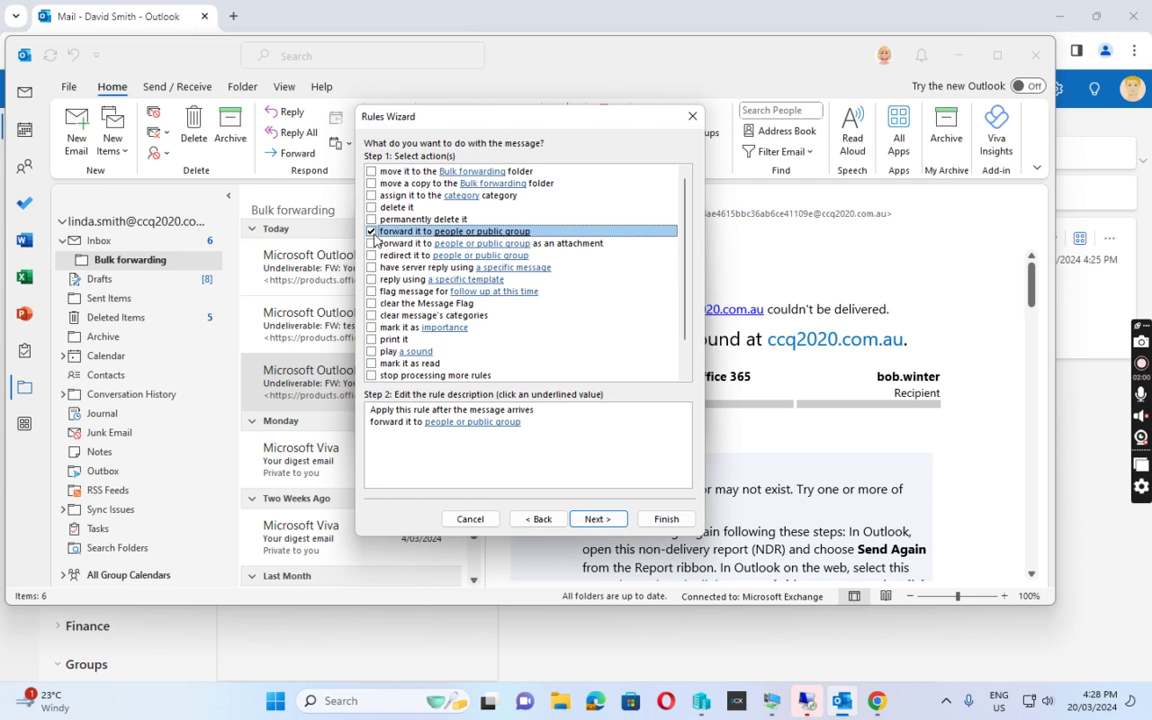
{"action": "left_click", "coordinate": [445, 422]}
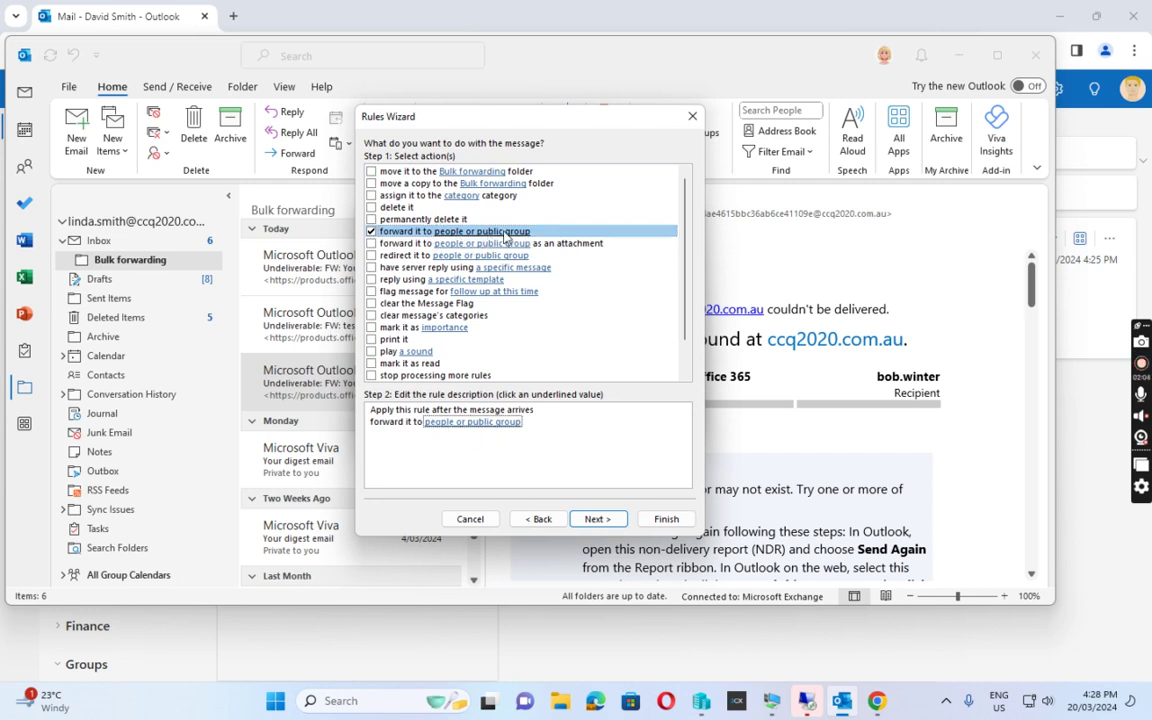
{"action": "left_click", "coordinate": [468, 424]}
Enter the recipient's name, accept the resolved address as the forward target, and continue
{"action": "left_click", "coordinate": [388, 465]}
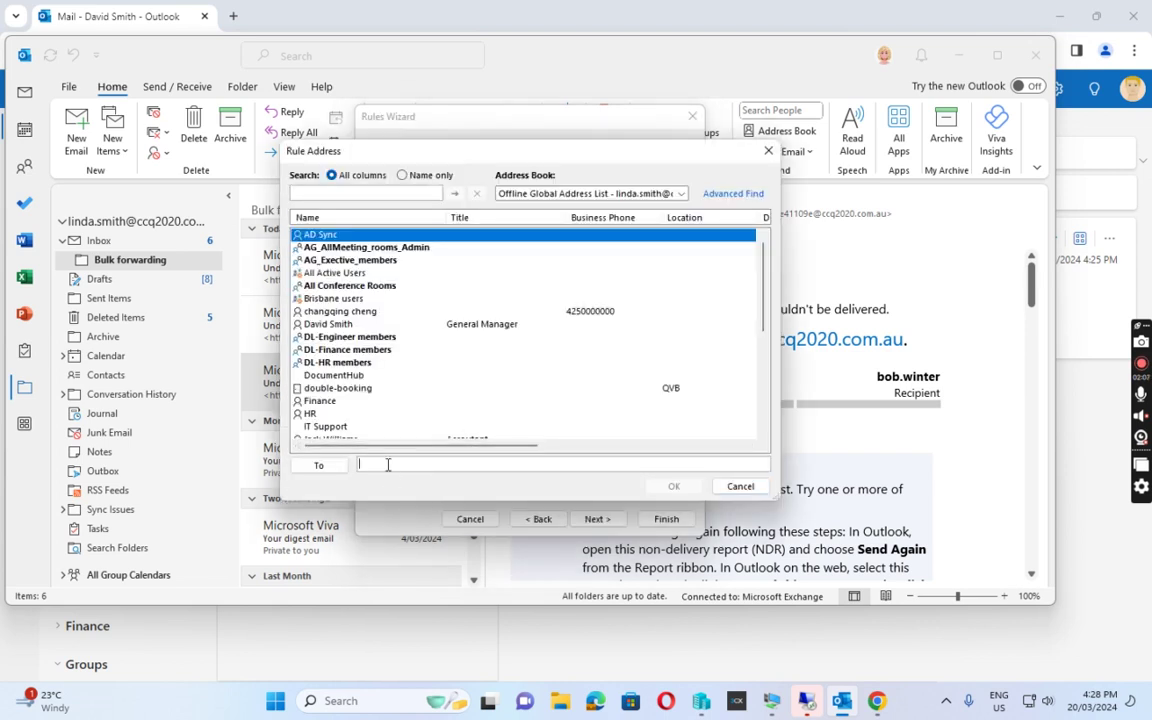
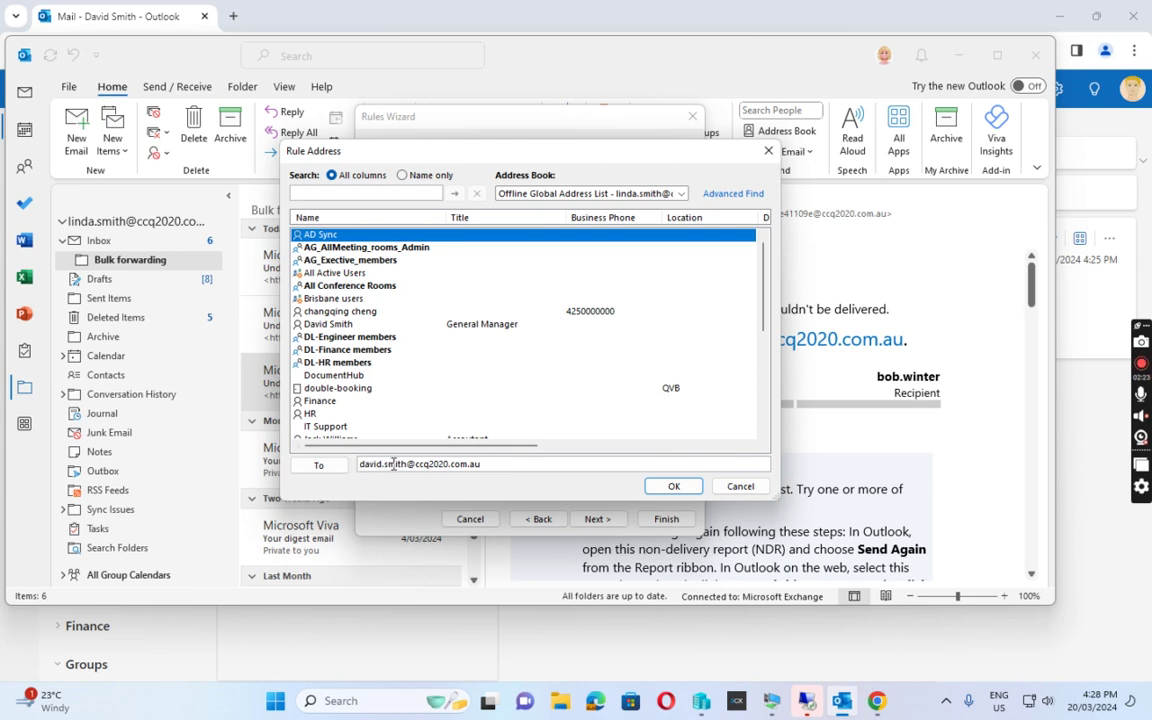
{"action": "left_click", "coordinate": [676, 489]}
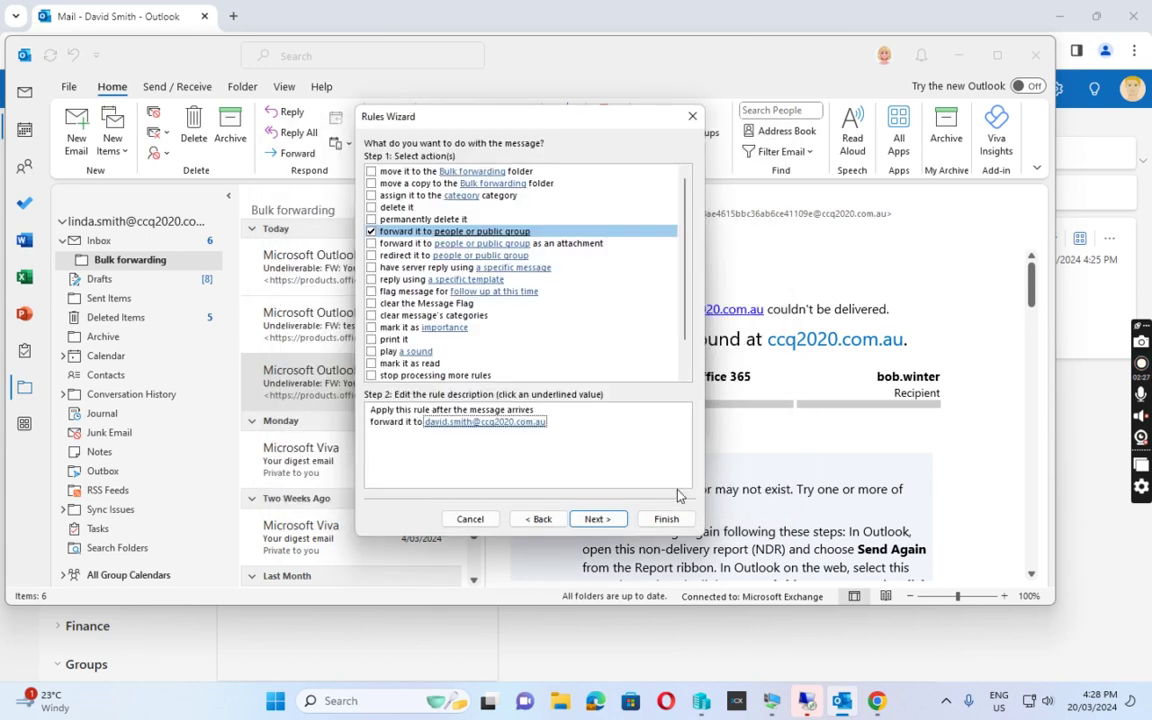
{"action": "left_click", "coordinate": [605, 522]}
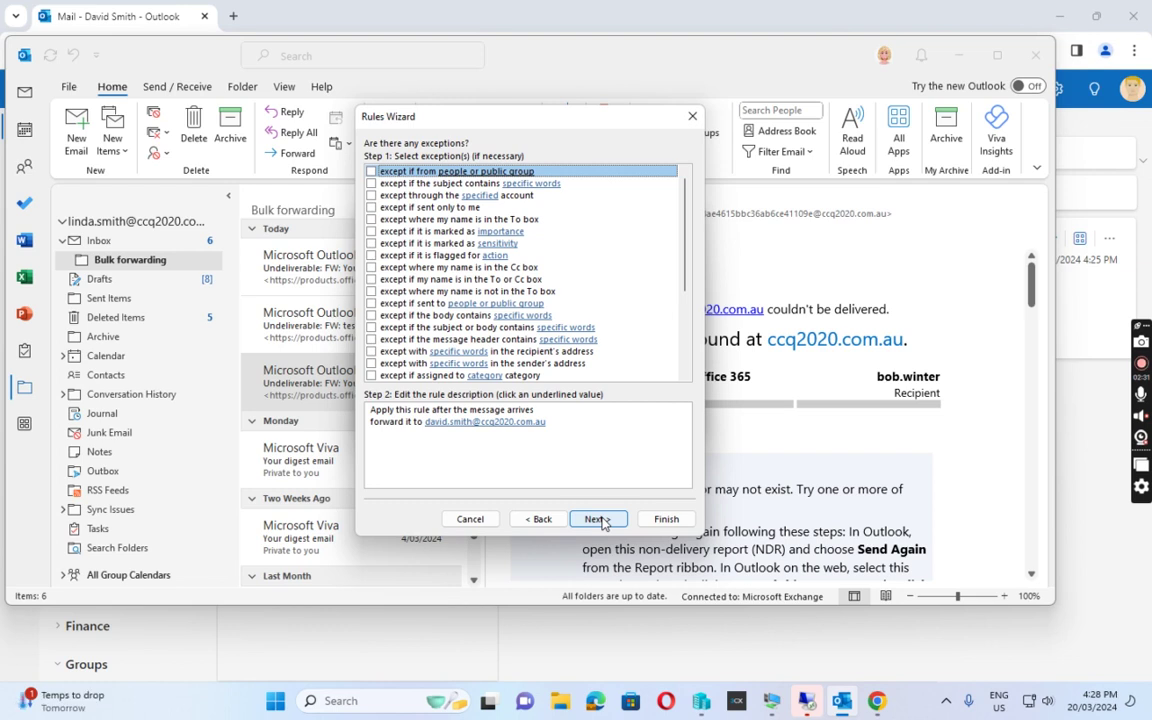
Finish the rule with no exceptions, running it now on messages already in Bulk forwarding
{"action": "left_click", "coordinate": [600, 525]}
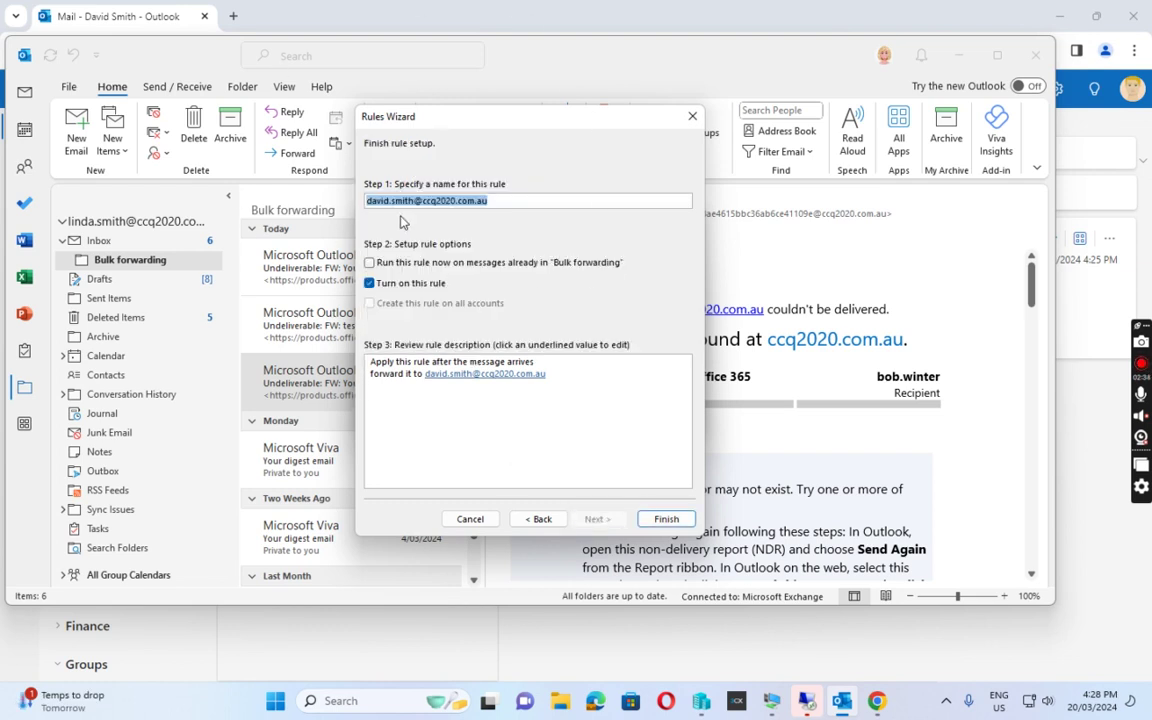
{"action": "left_click", "coordinate": [370, 265]}
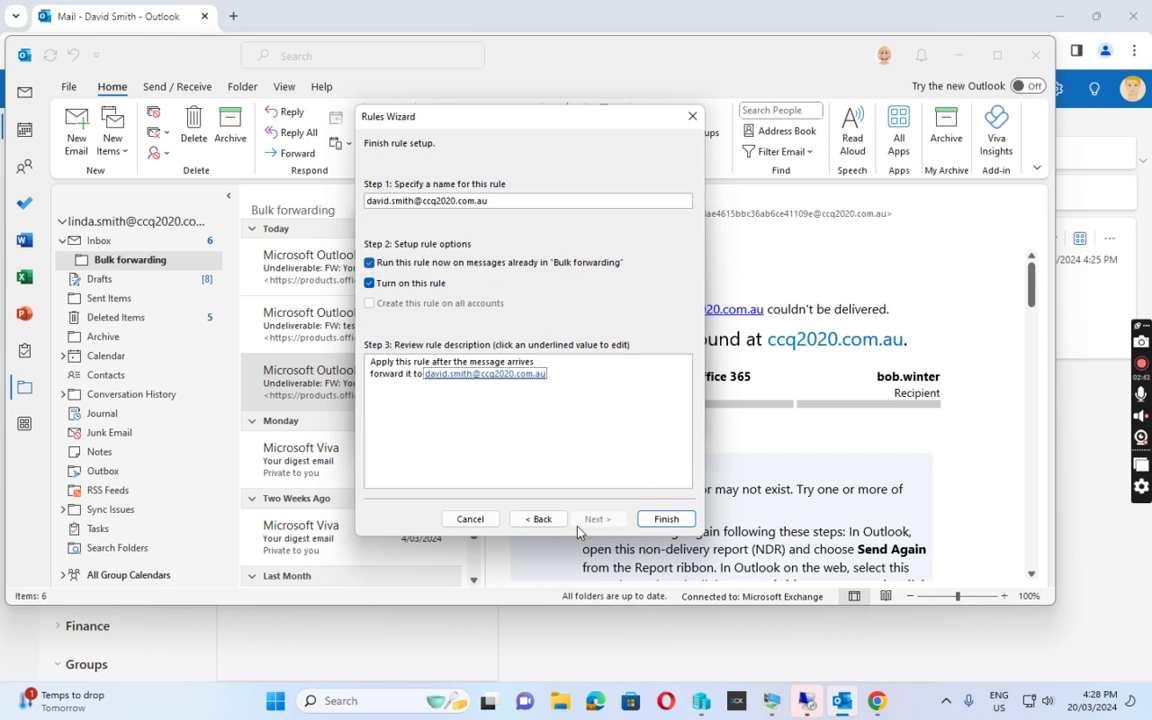
{"action": "left_click", "coordinate": [668, 520]}
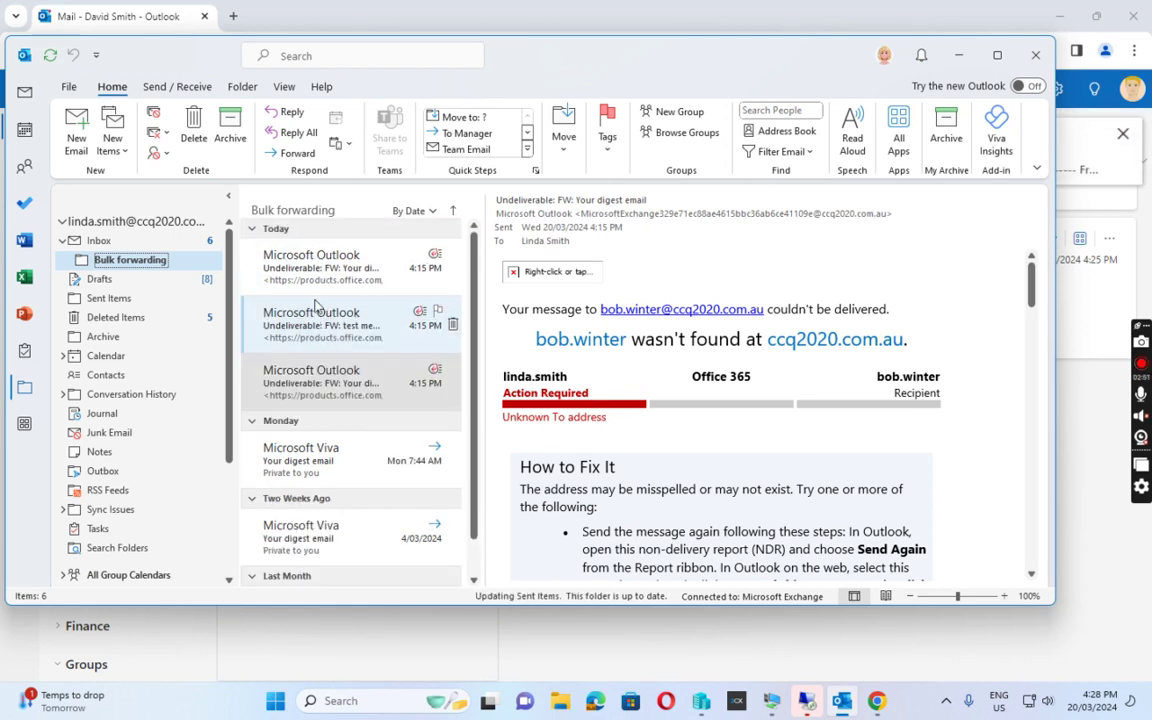
{"action": "scroll", "coordinate": [318, 305], "scroll_direction": "down", "scroll_amount": 1}
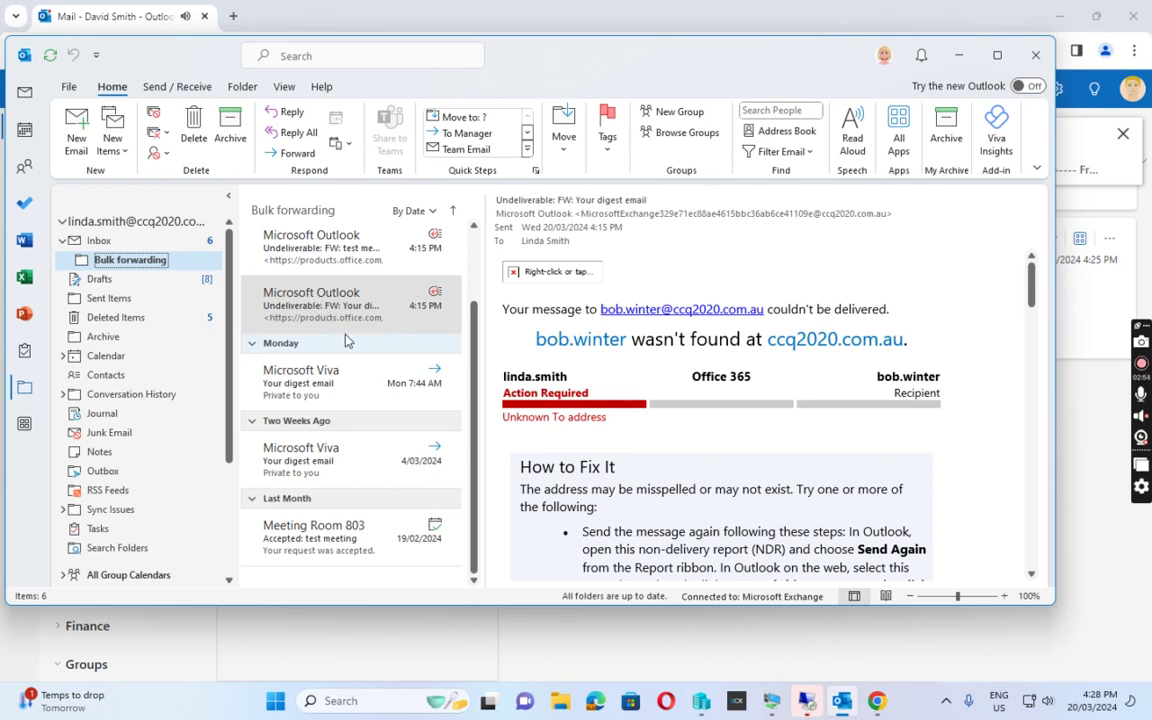
{"action": "scroll", "coordinate": [340, 300], "scroll_direction": "up", "scroll_amount": 1}
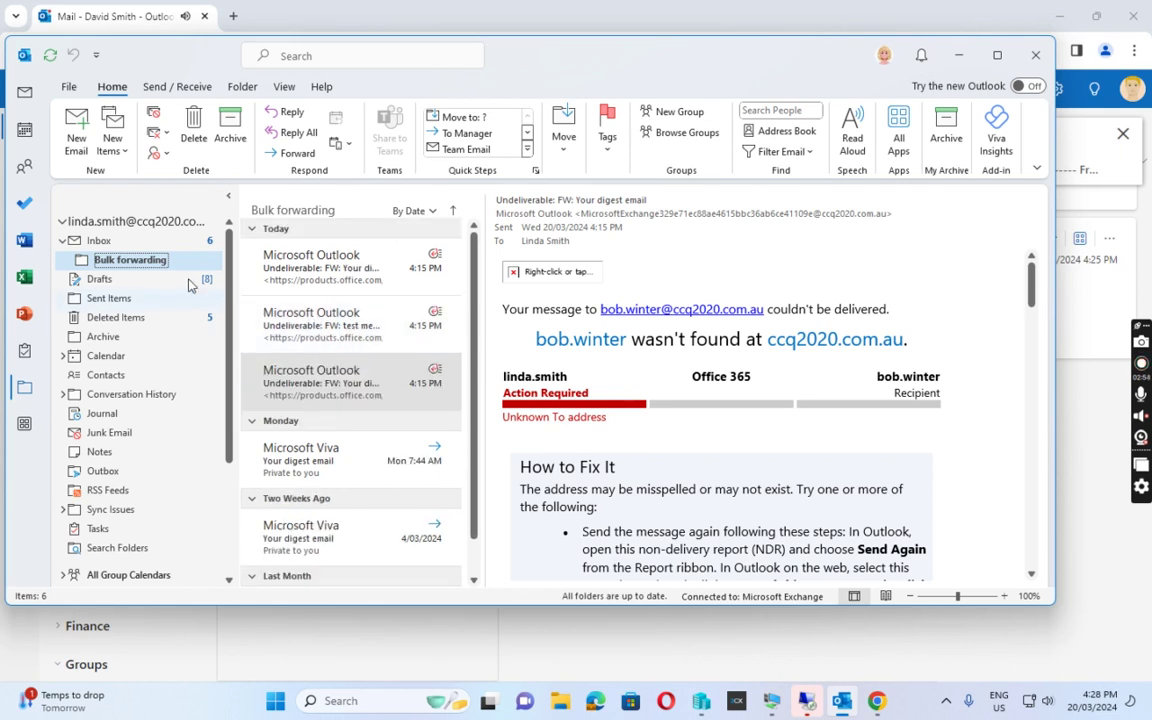
{"action": "left_click", "coordinate": [877, 703]}
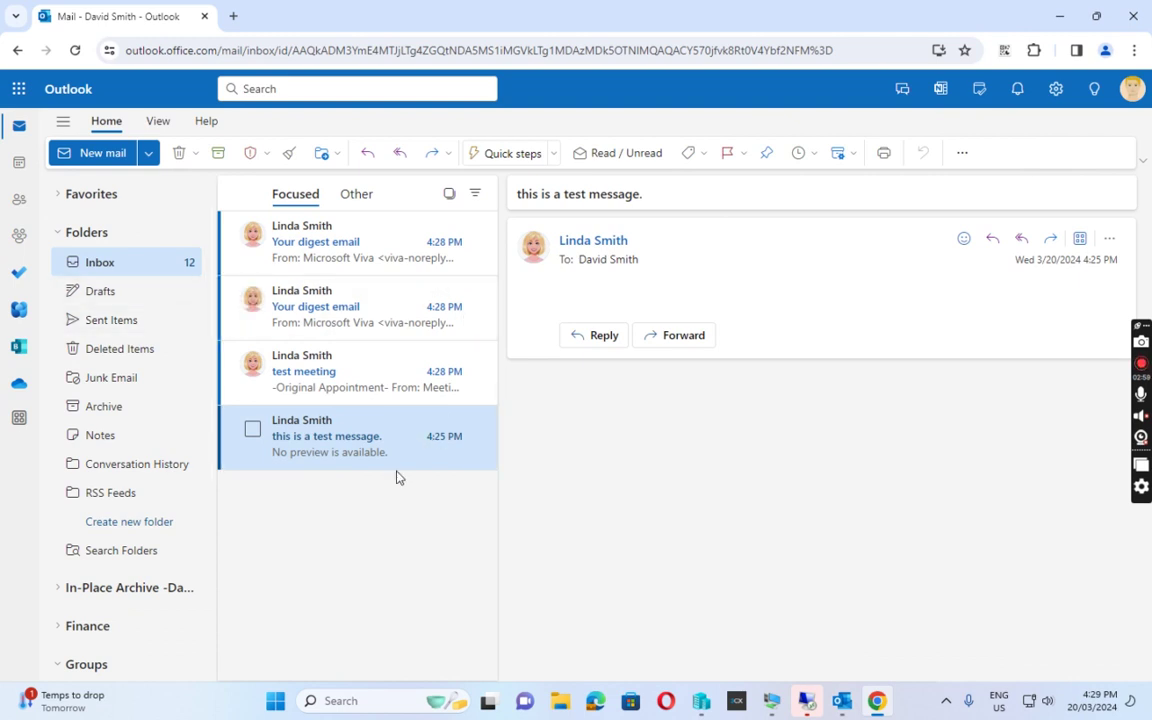
{"action": "mouse_move", "coordinate": [350, 306]}
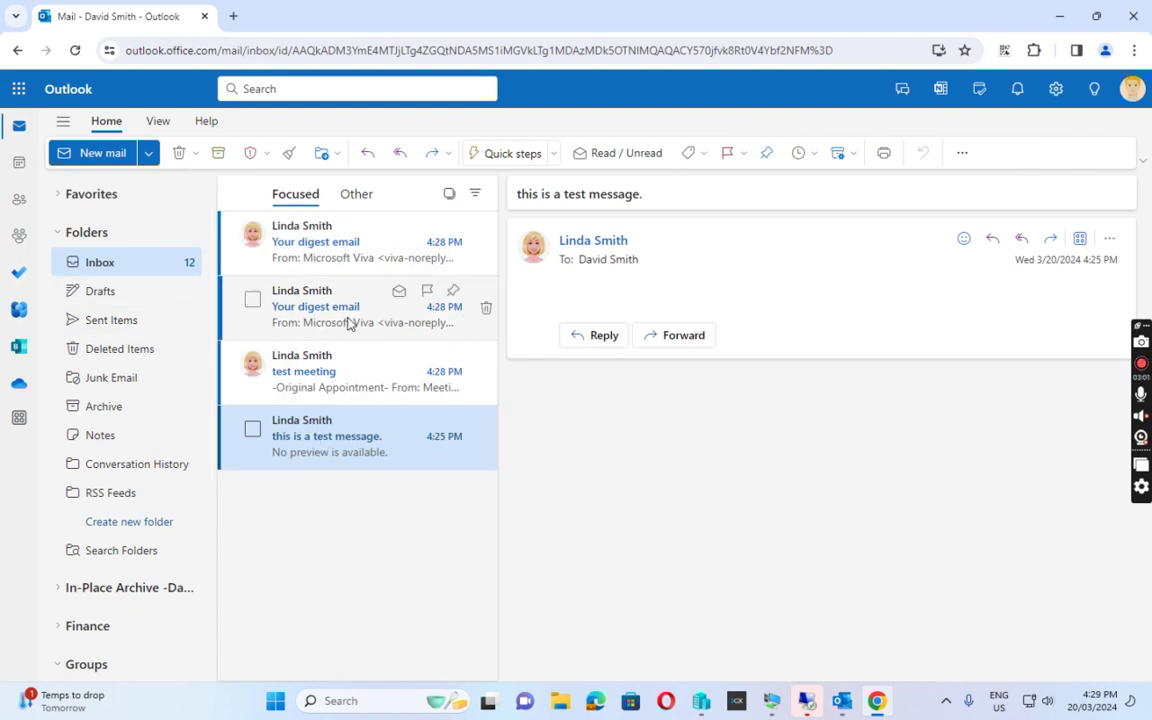
Open the two forwarded digest emails and test meeting message, then check the Other tab
{"action": "left_click", "coordinate": [310, 250]}
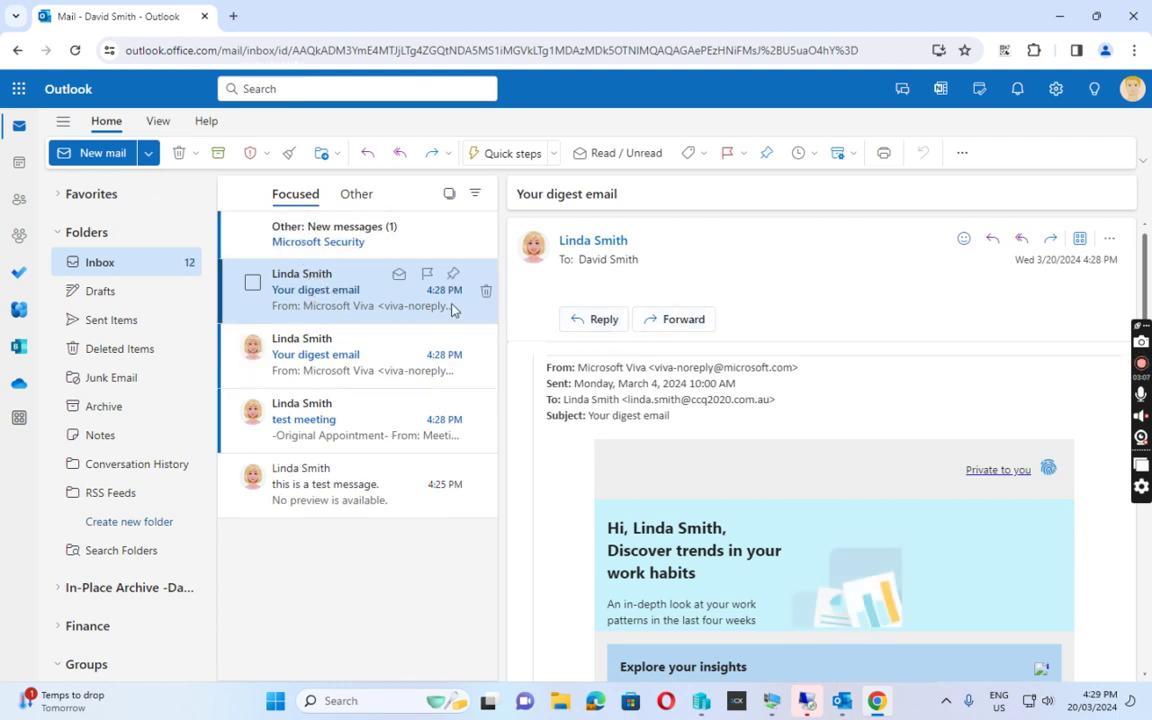
{"action": "left_click", "coordinate": [310, 347]}
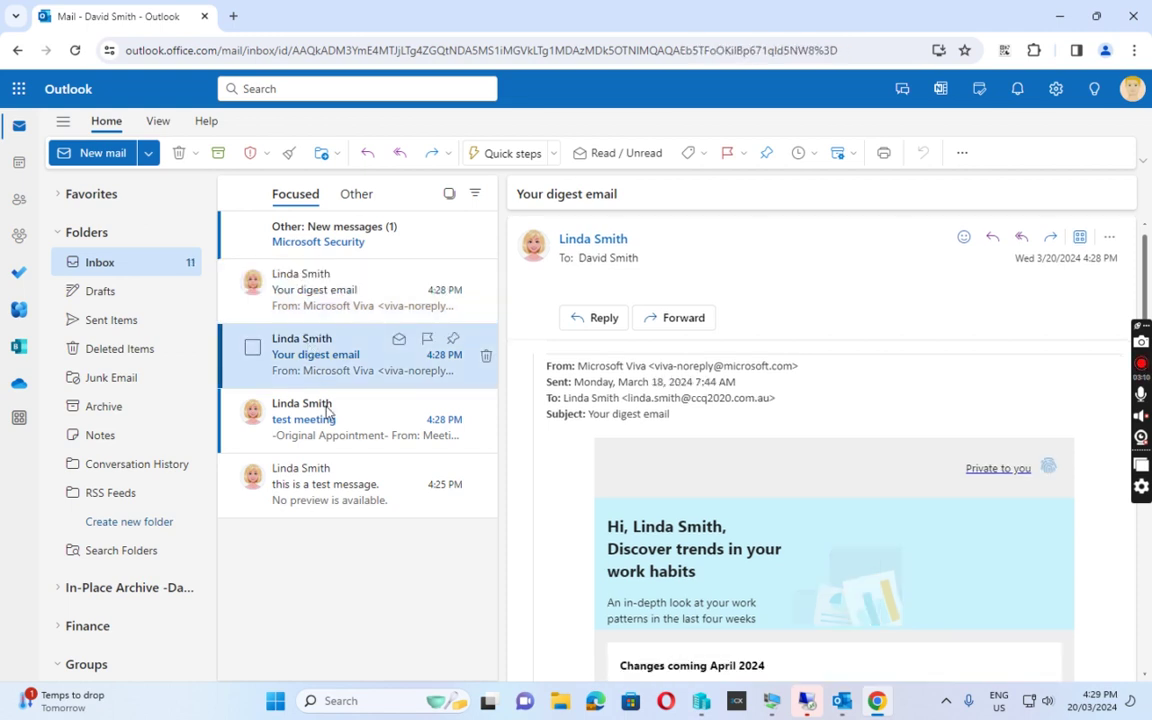
{"action": "left_click", "coordinate": [325, 415]}
{"action": "left_click", "coordinate": [305, 236]}
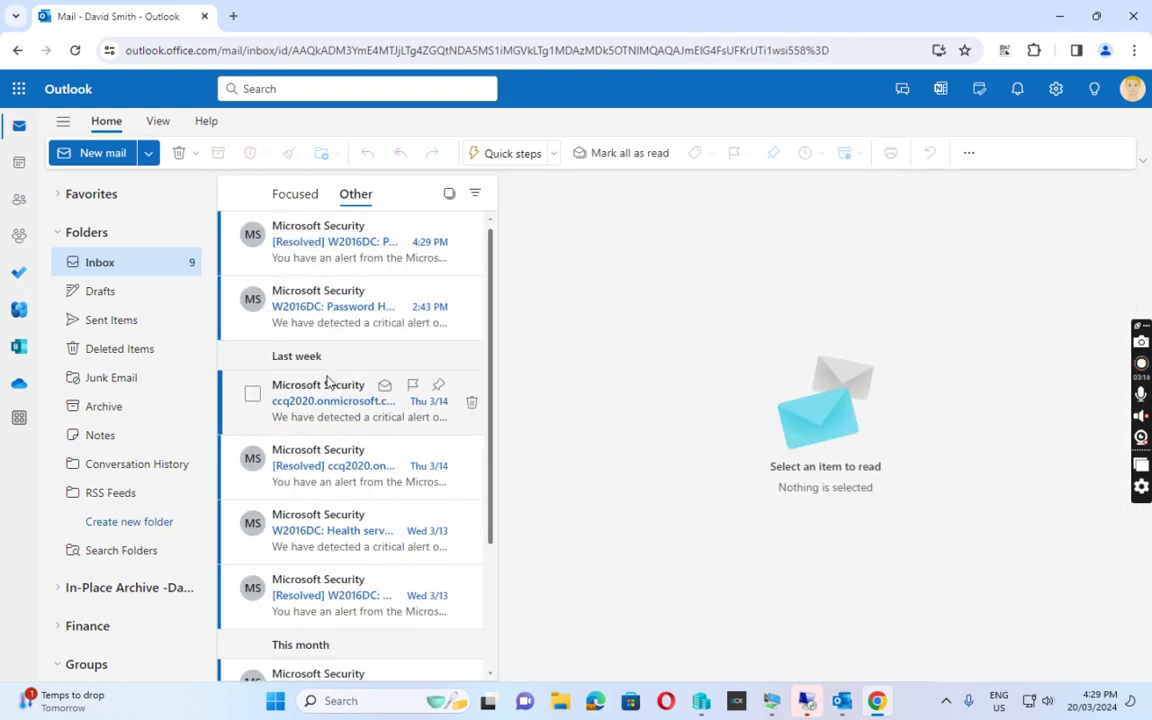
{"action": "mouse_move", "coordinate": [350, 306]}
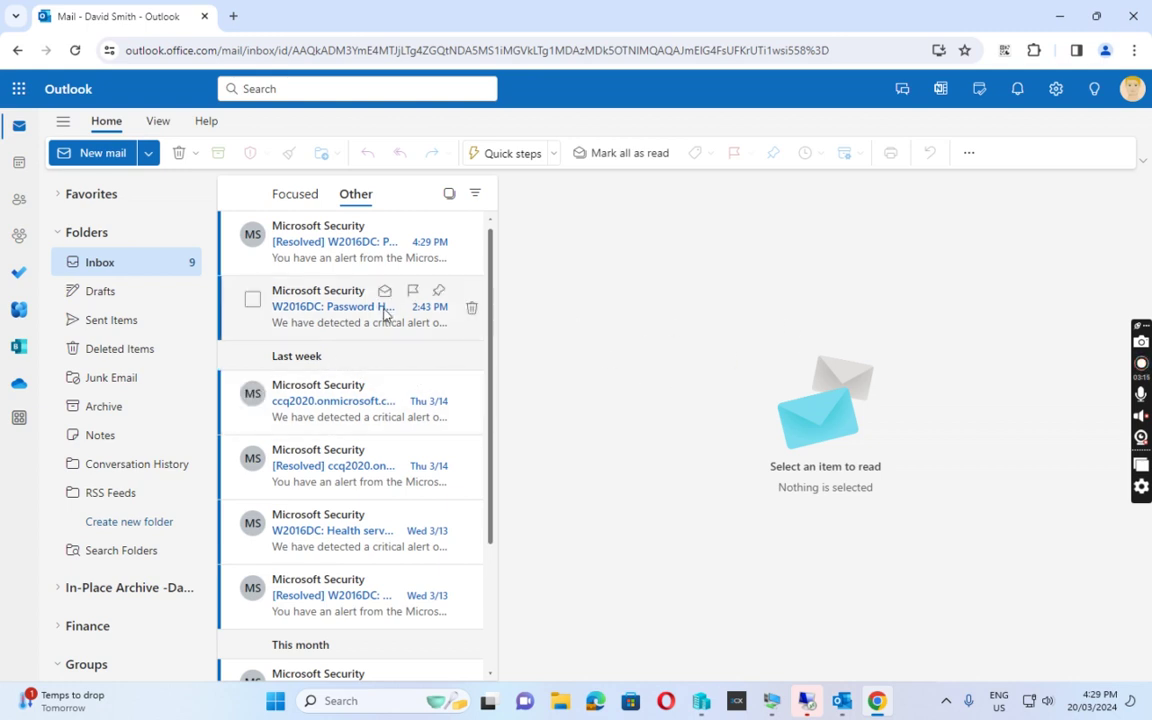
{"action": "scroll", "coordinate": [332, 470], "scroll_direction": "down", "scroll_amount": 1}
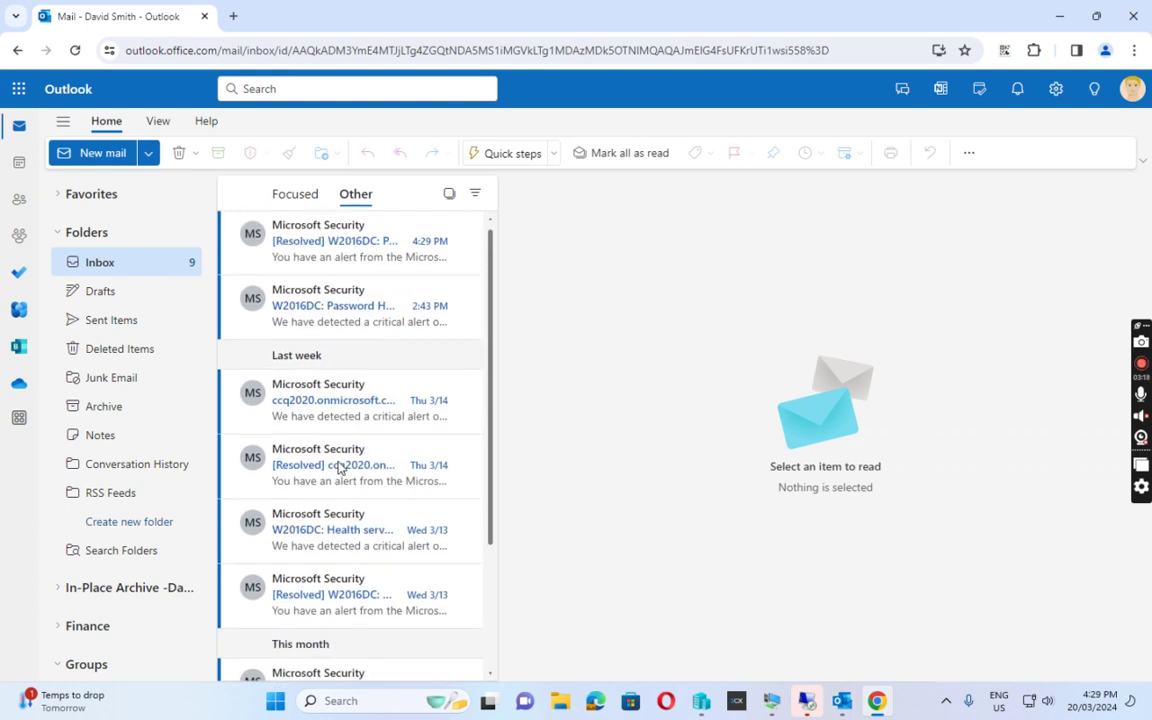
Back in Focused, open all four forwarded messages, ending on the test message
{"action": "left_click", "coordinate": [296, 196]}
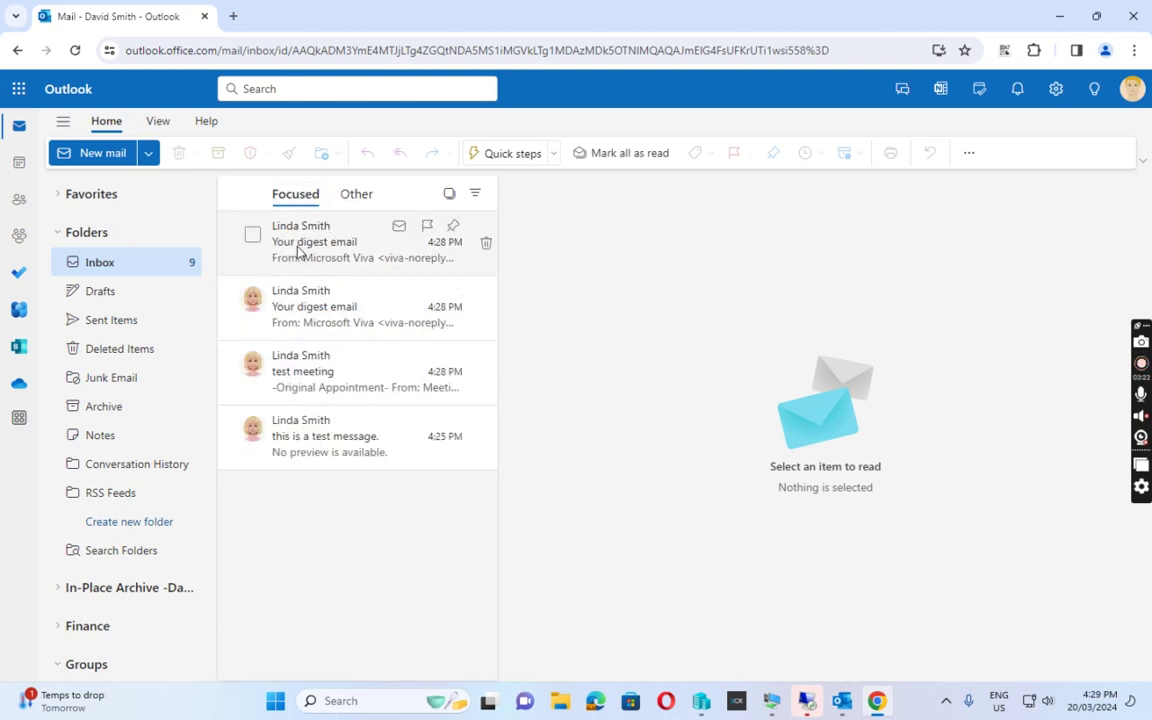
{"action": "left_click", "coordinate": [297, 250]}
{"action": "left_click", "coordinate": [299, 306]}
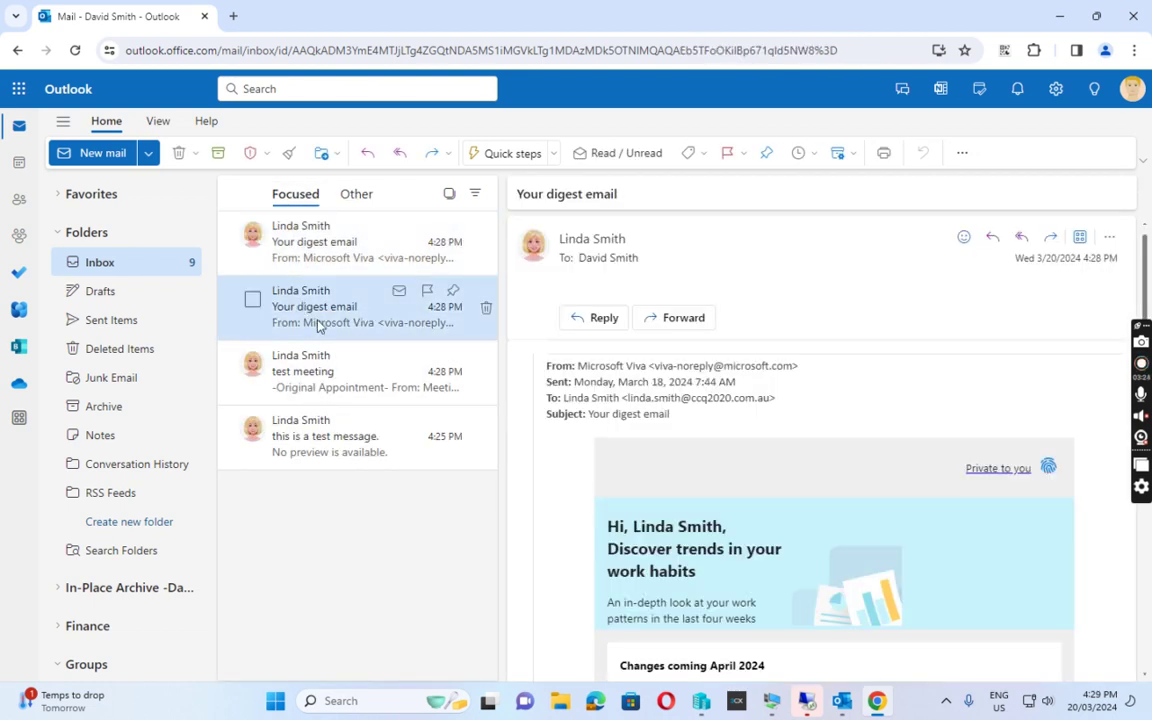
{"action": "left_click", "coordinate": [297, 373]}
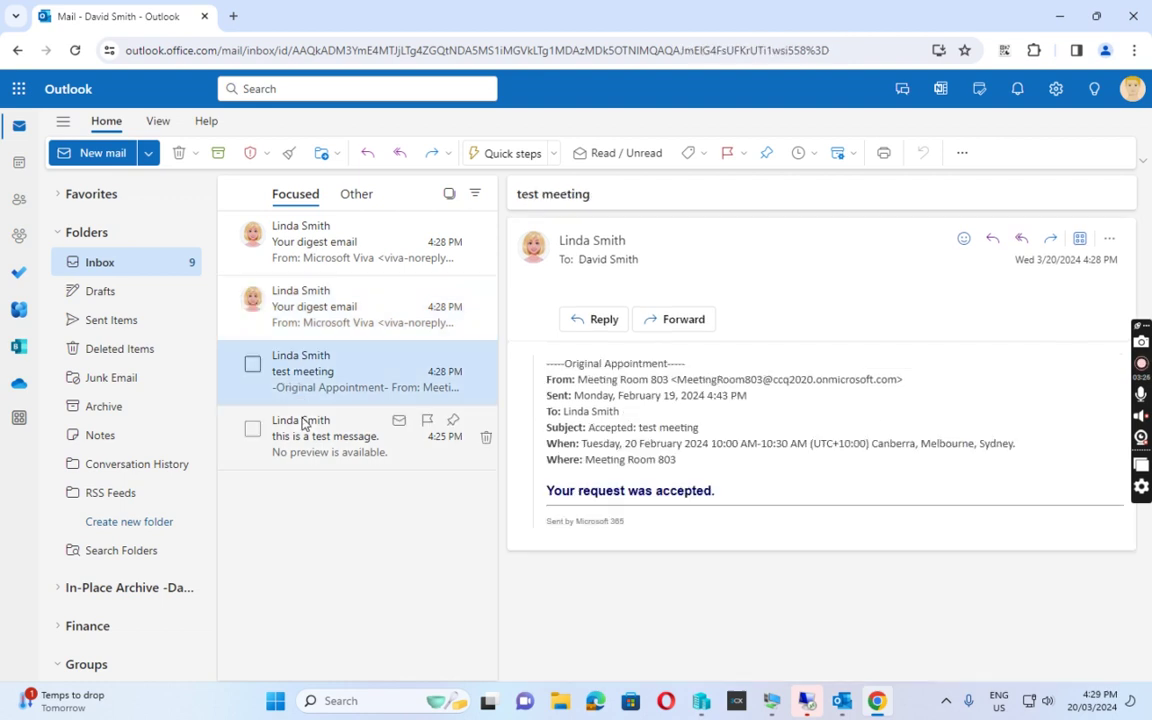
{"action": "left_click", "coordinate": [309, 446]}
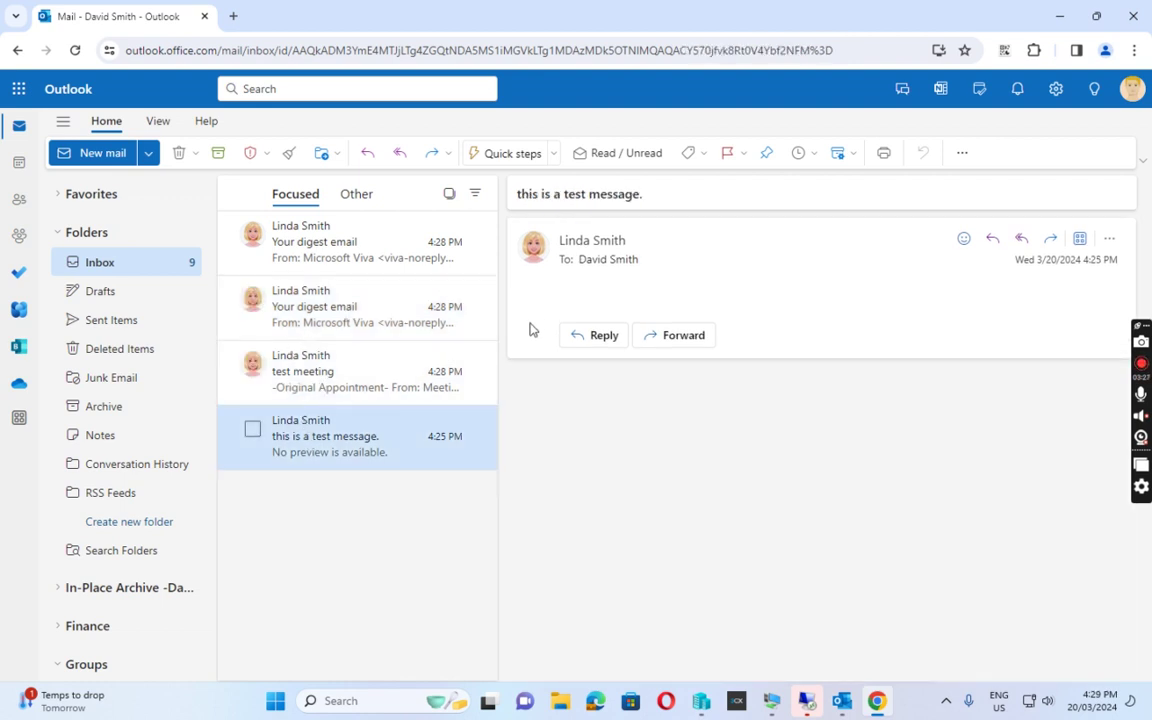